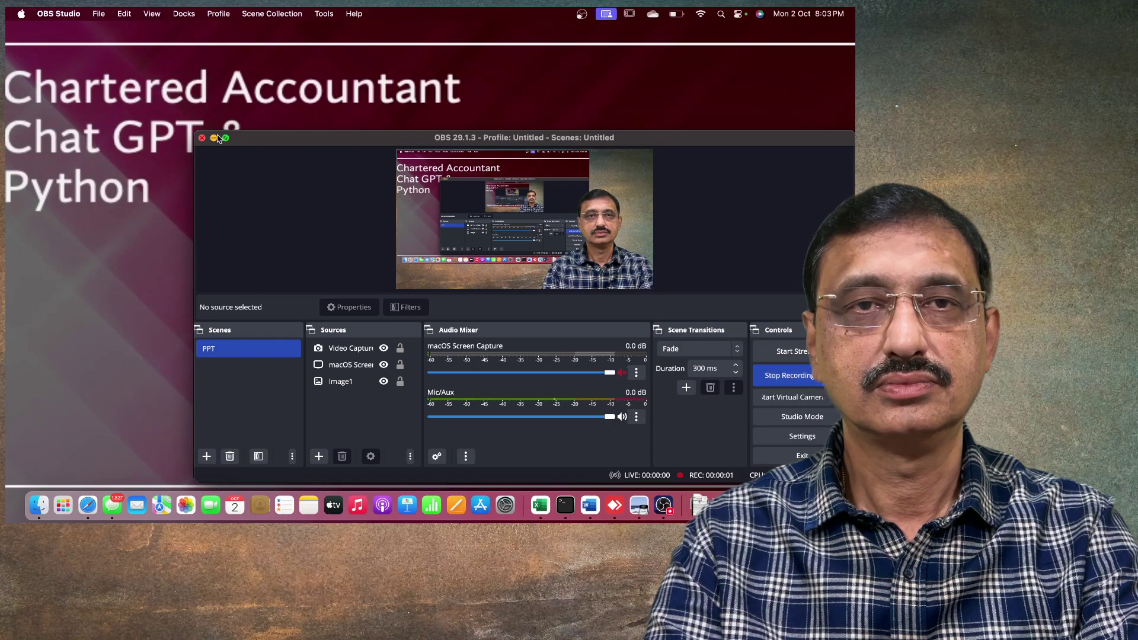
Step: Minimise OBS to reveal the title slide, then restore the LETTER document in Word
click(215, 138)
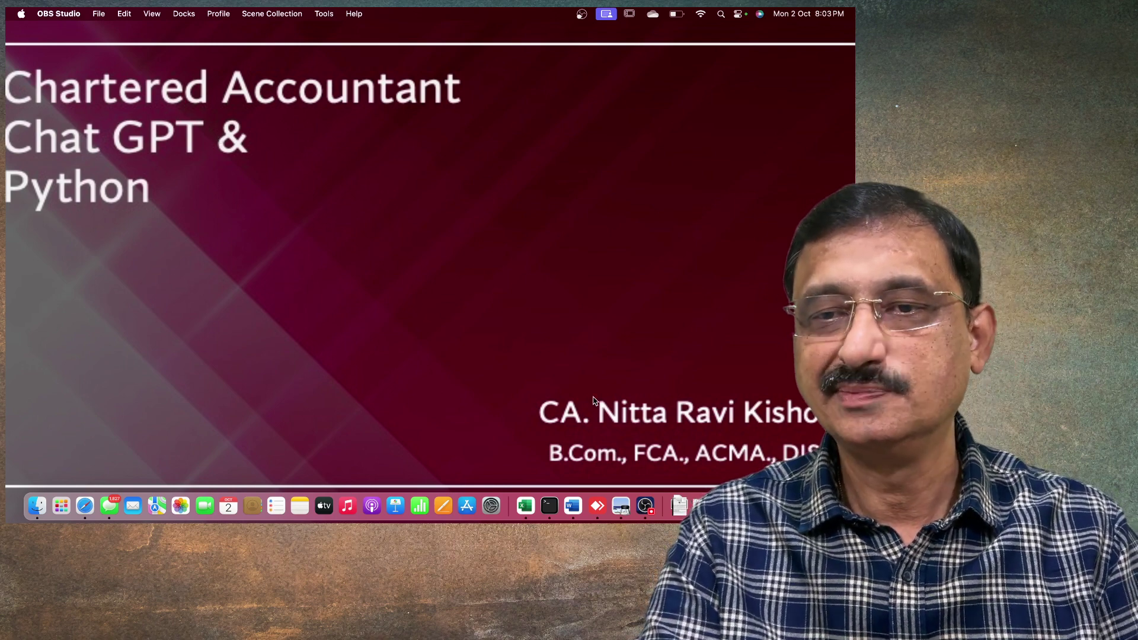
click(726, 505)
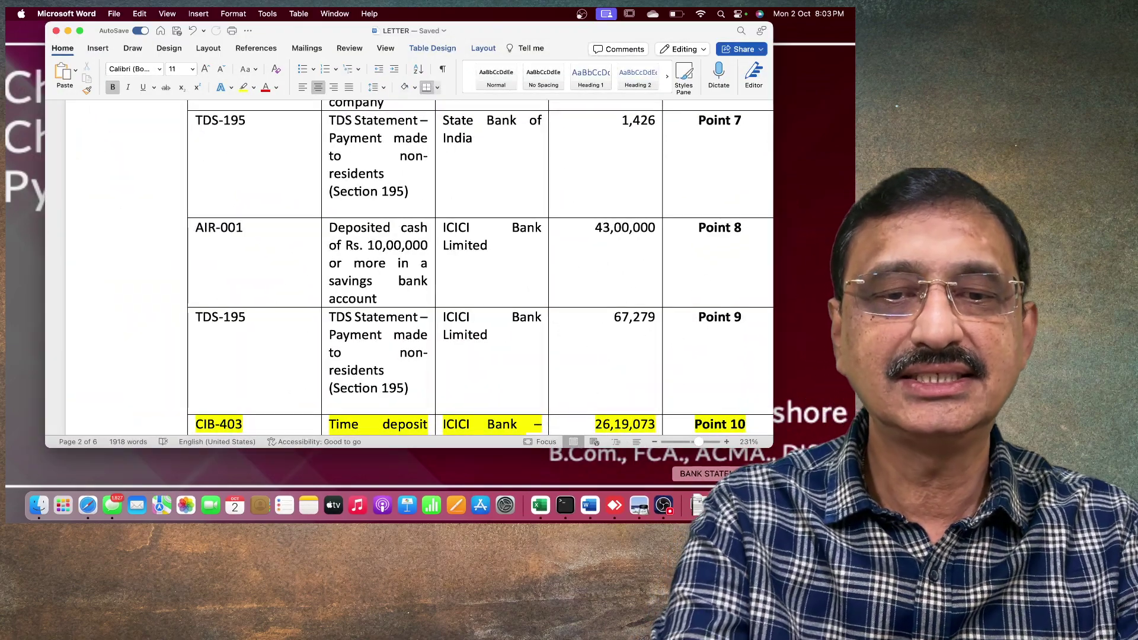
Step: Review the letter's Point 10 row of 26,19,073 full screen, then minimise it
key(ctrl+super+f)
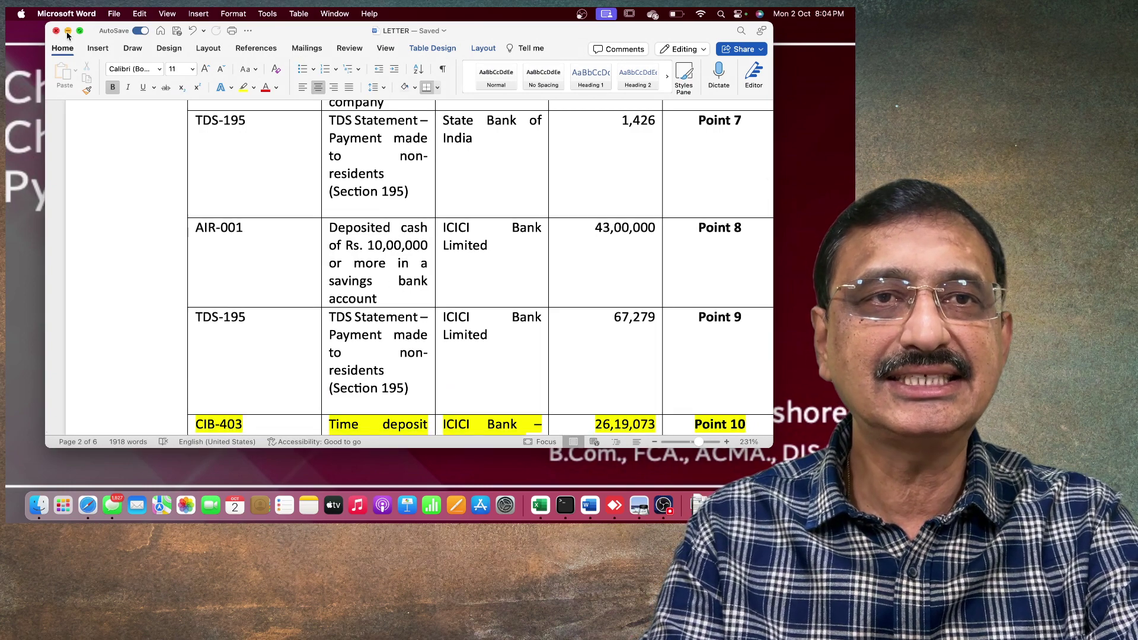
click(68, 31)
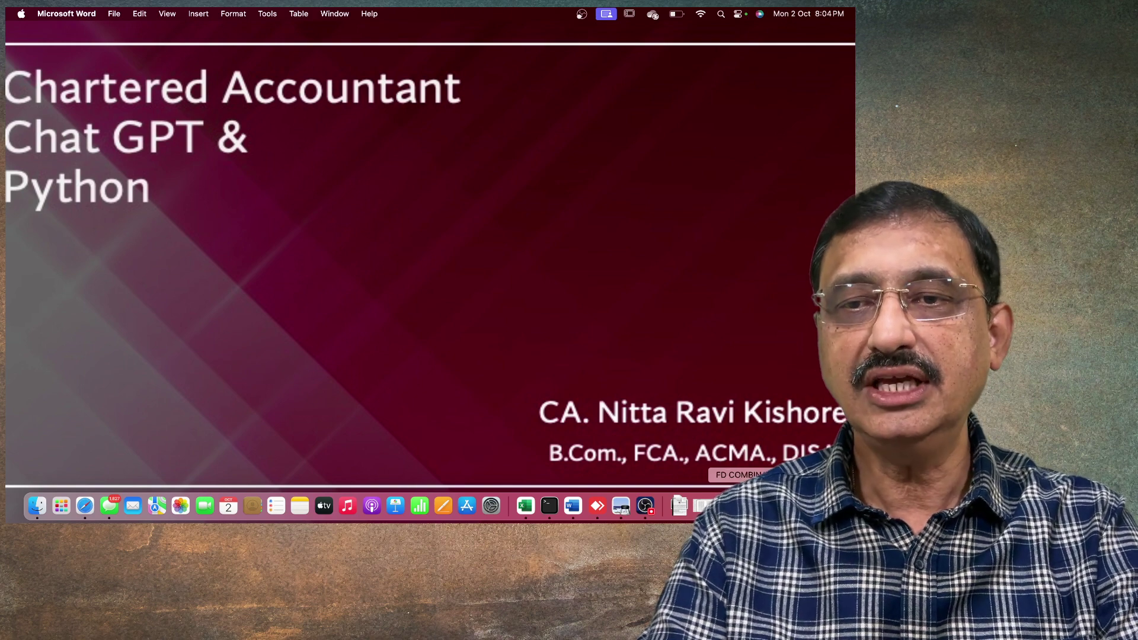
Step: Open BANK STATEMENT.pdf full screen and scroll through the page 2 TRF TO FD rows
click(703, 507)
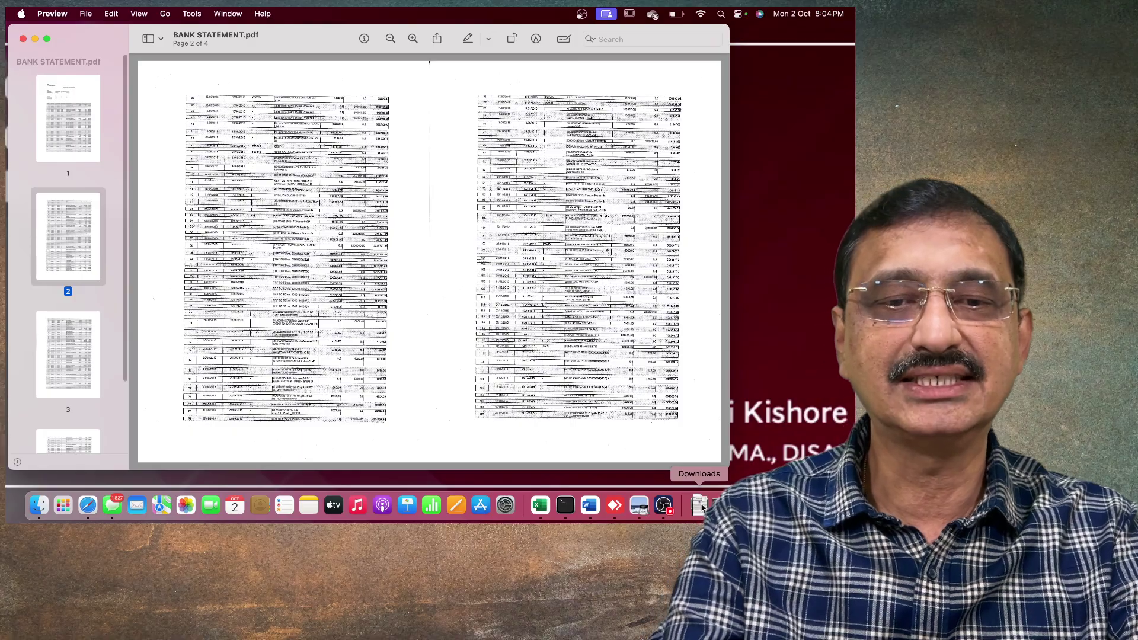
key(super+ctrl+f)
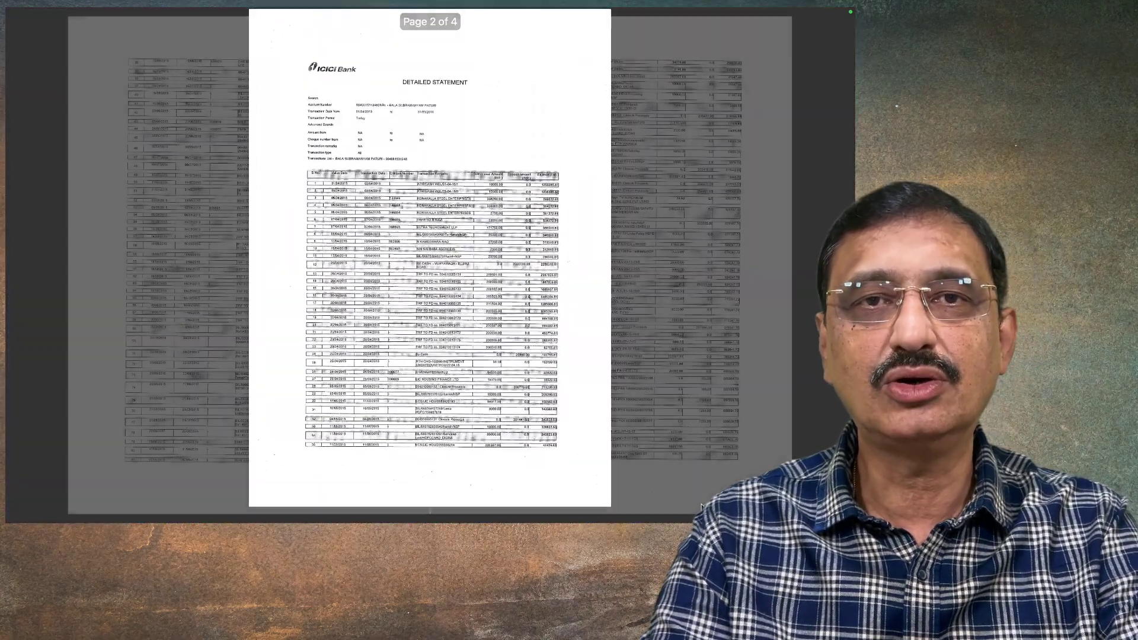
scroll(671, 460, up, 5)
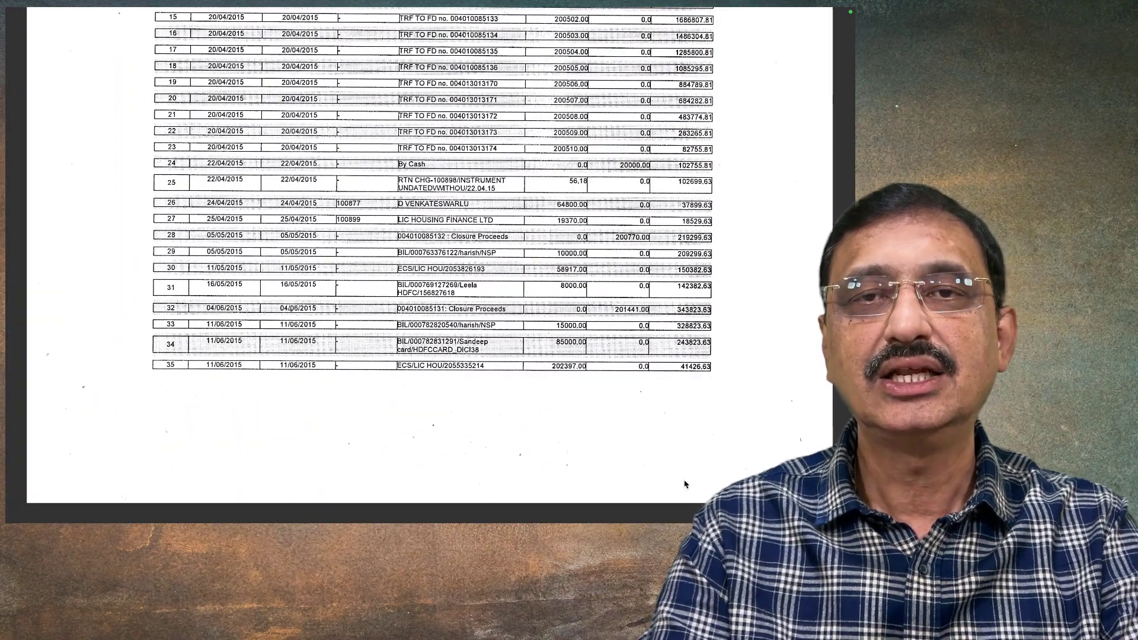
scroll(631, 372, up, 3)
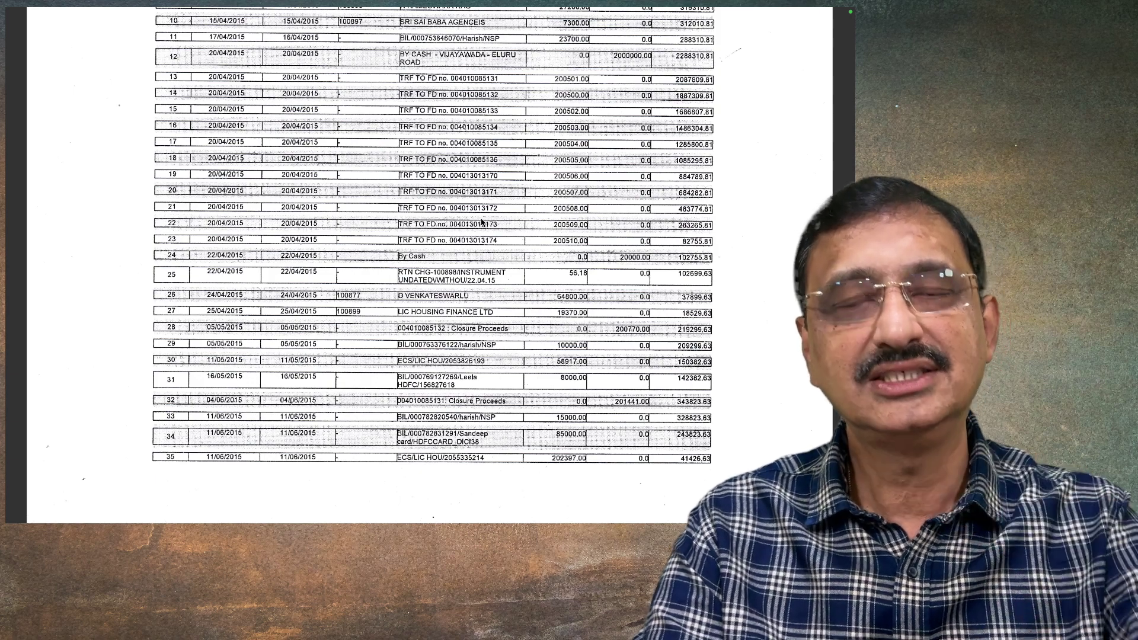
scroll(481, 223, down, 5)
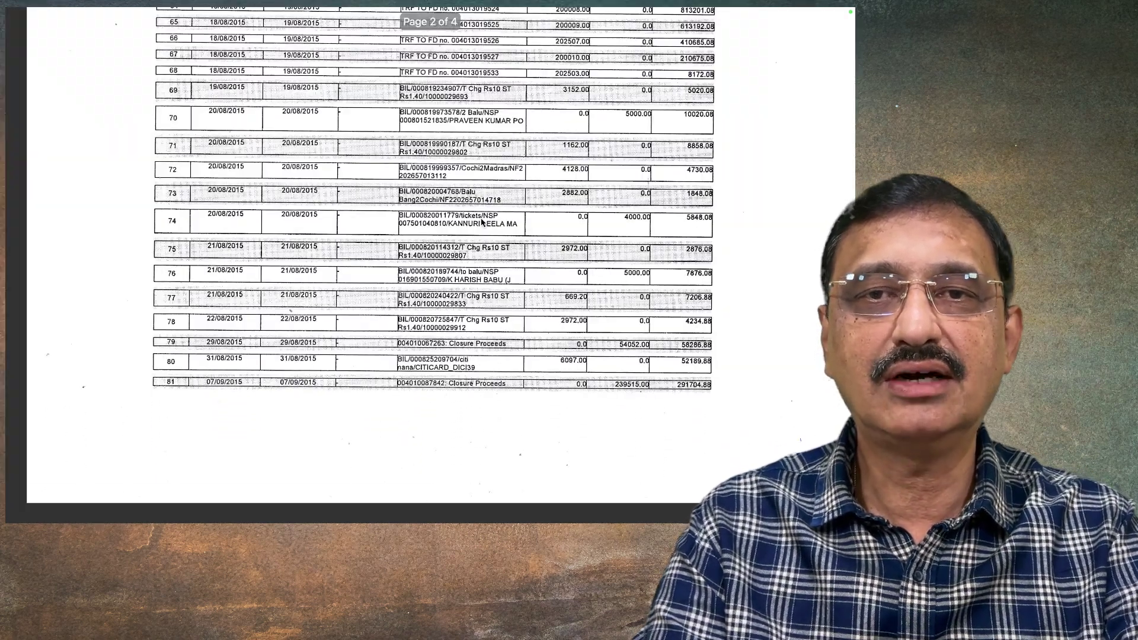
scroll(481, 223, up, 2)
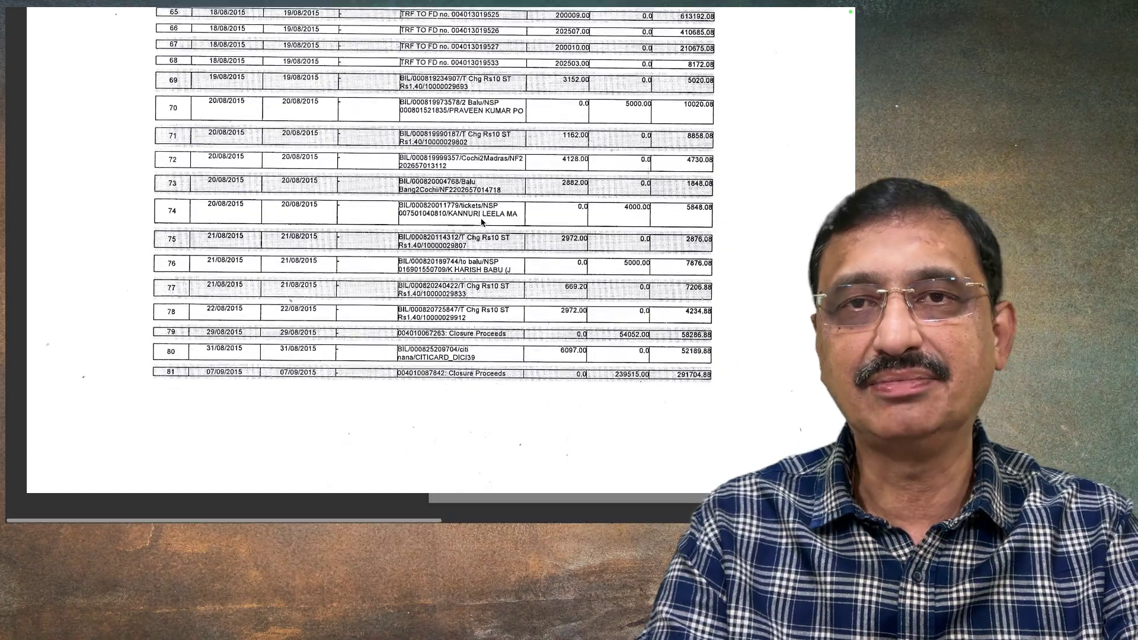
scroll(482, 222, up, 5)
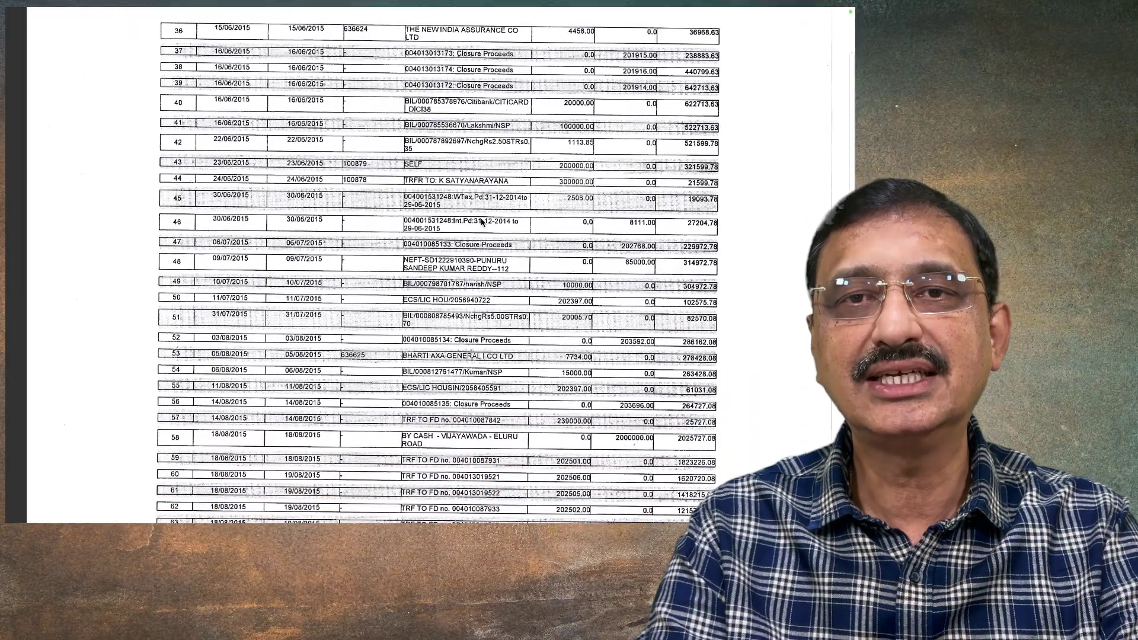
scroll(481, 222, down, 5)
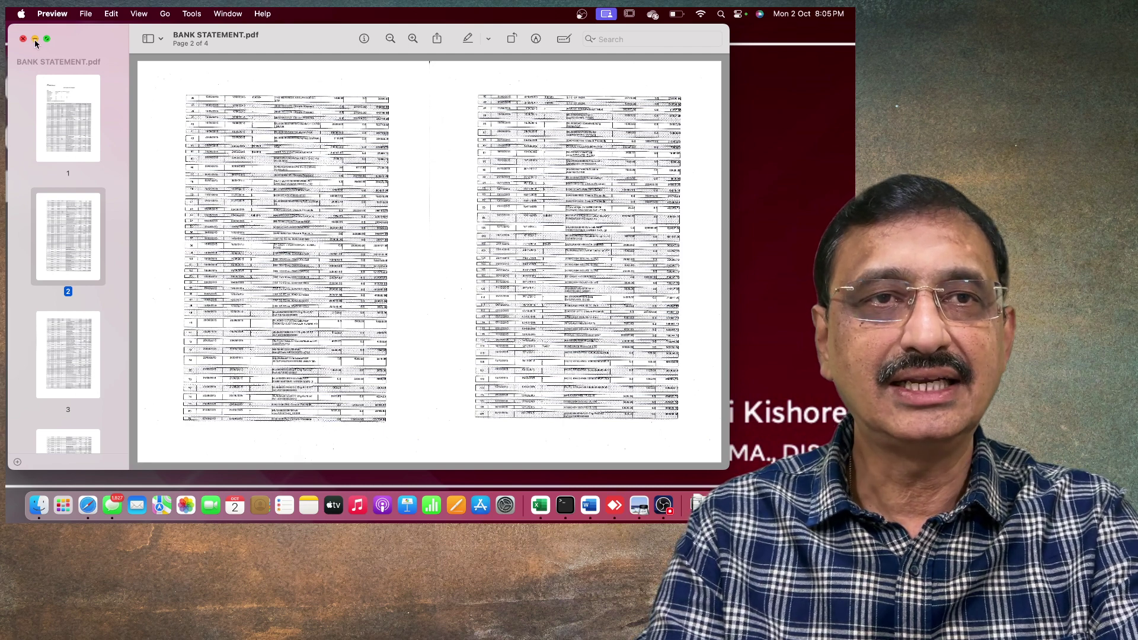
Step: Minimise the bank statement and bring up the FD COMBINATION workbook full screen
click(34, 39)
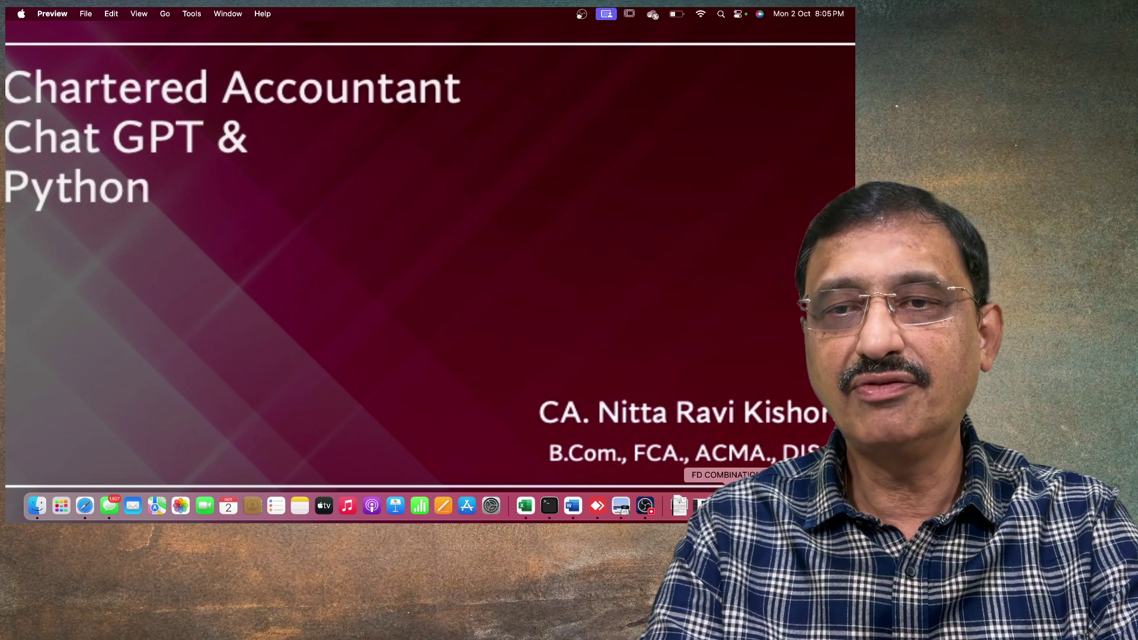
click(723, 506)
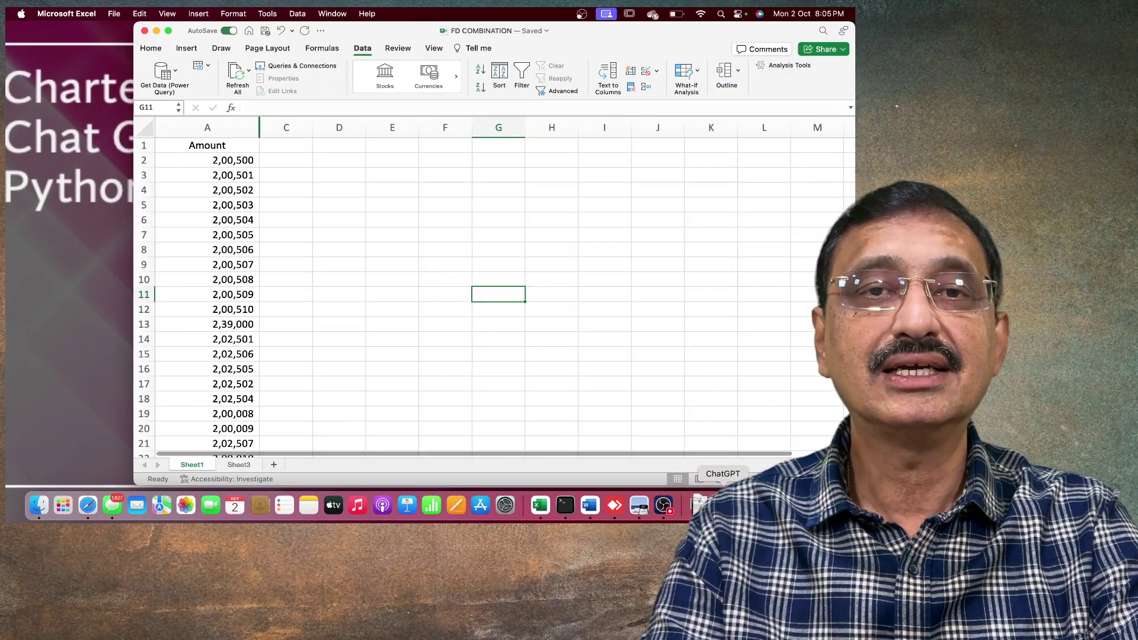
key(ctrl+super+f)
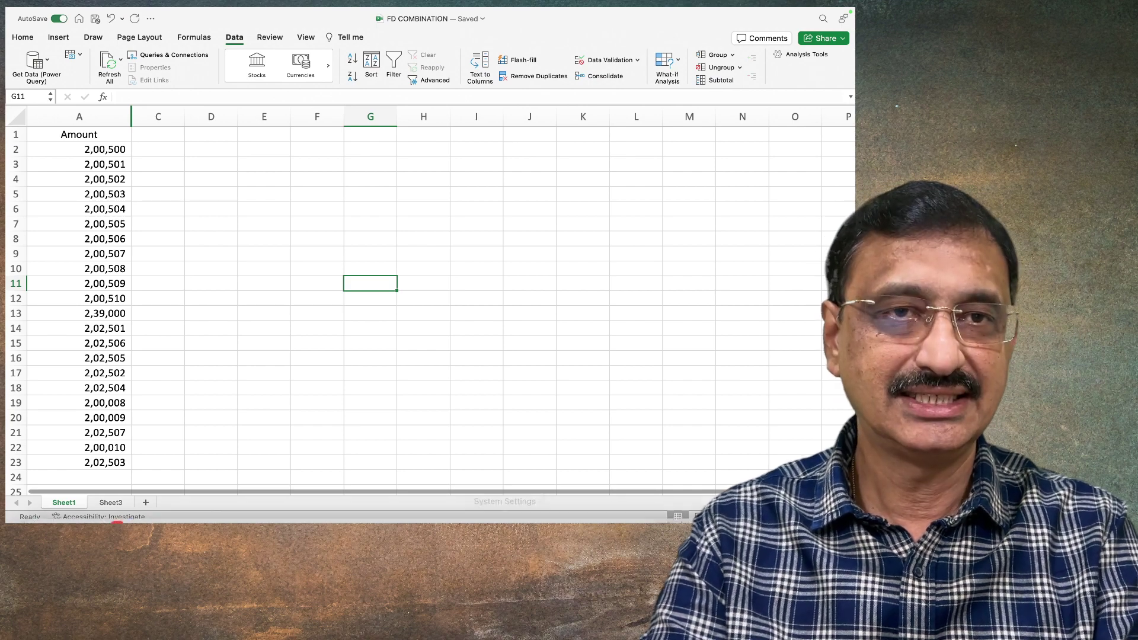
Step: AutoSum A2:A23 into A24, giving 44,62,110, and leave full screen
click(95, 152)
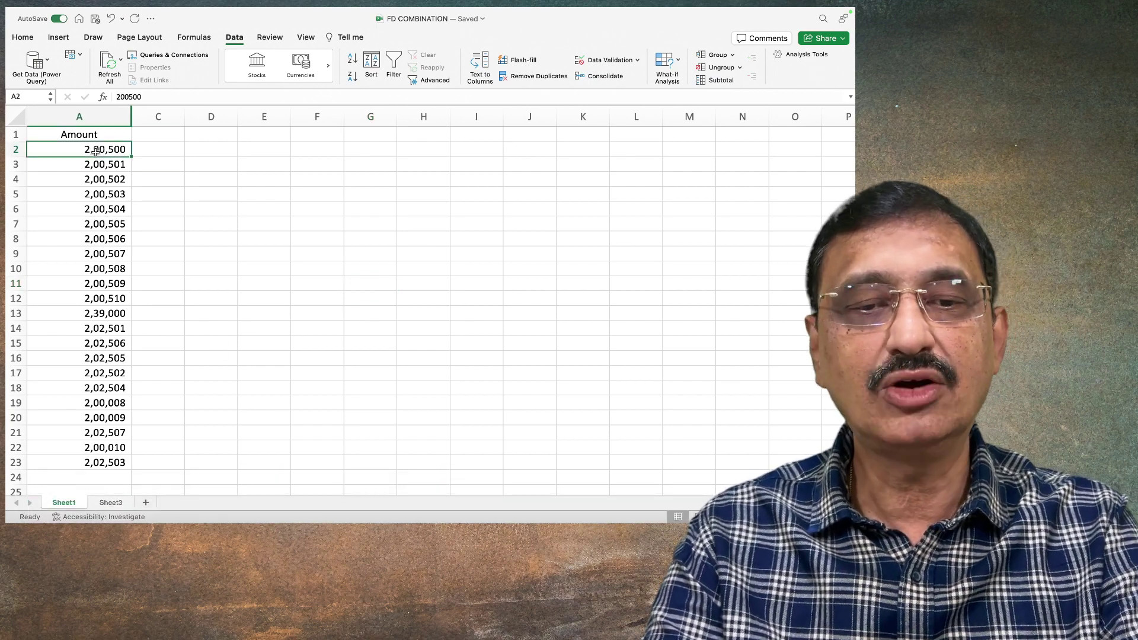
key(super+shift+Down)
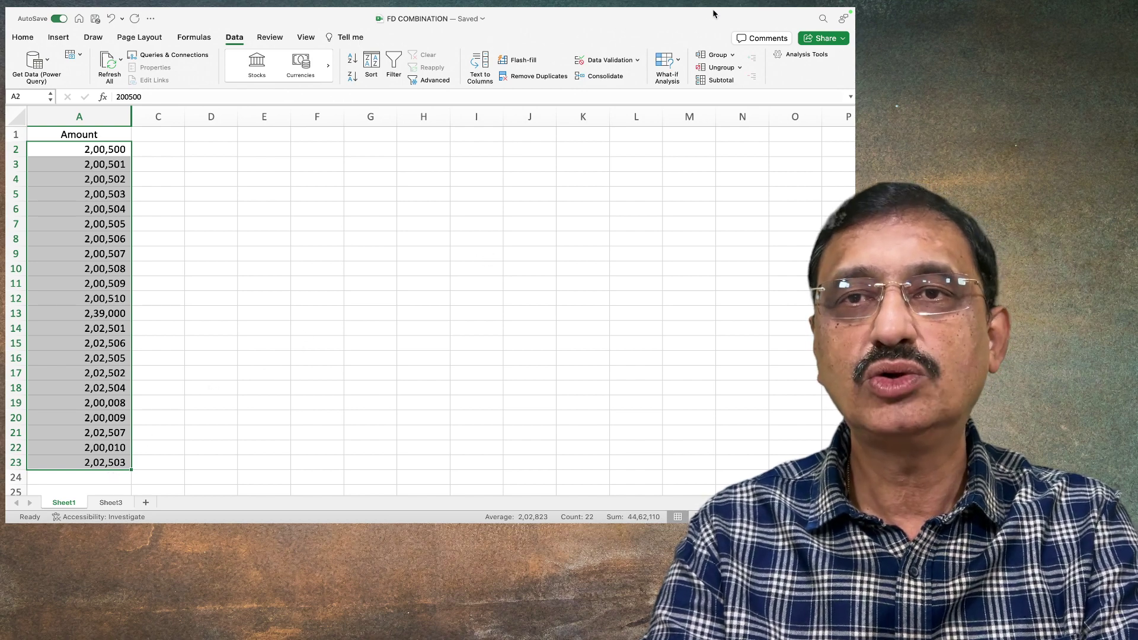
click(22, 38)
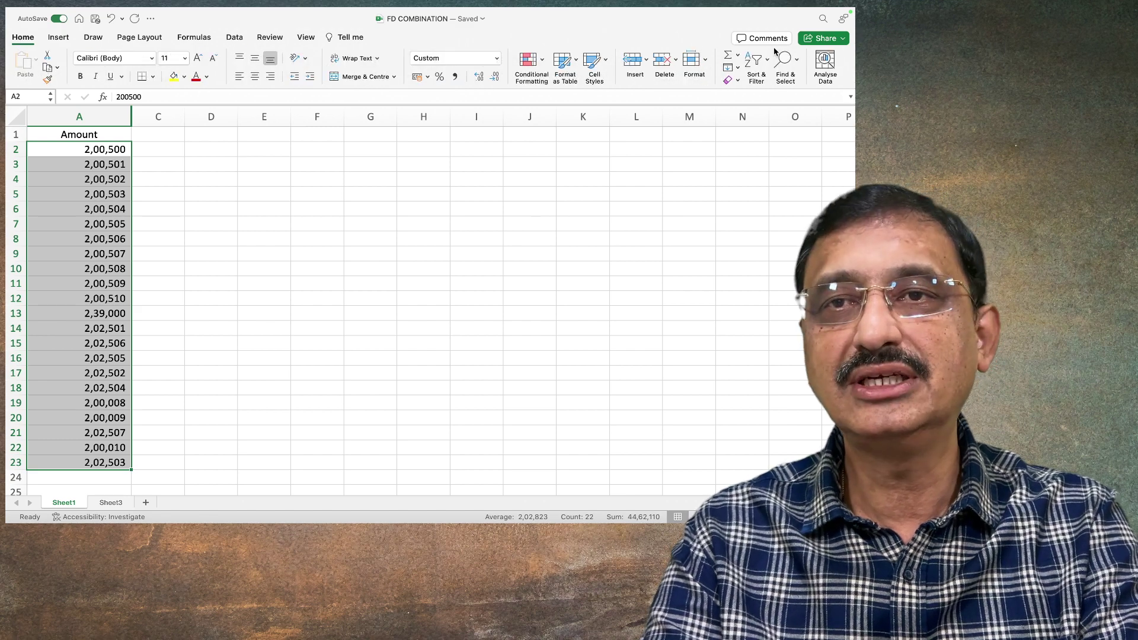
click(728, 55)
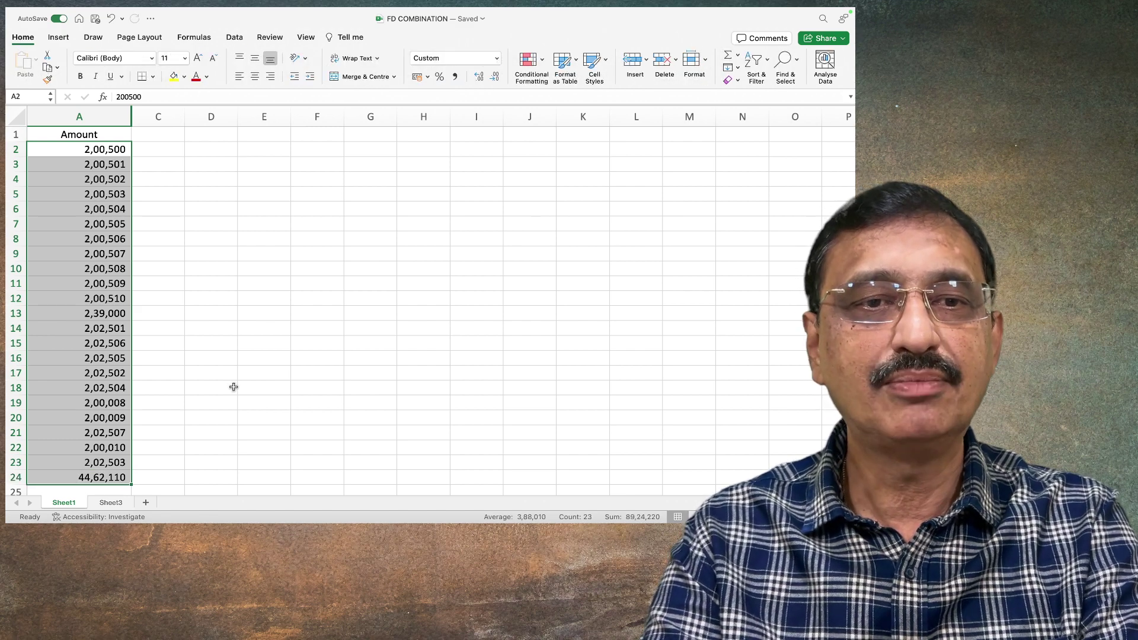
click(86, 478)
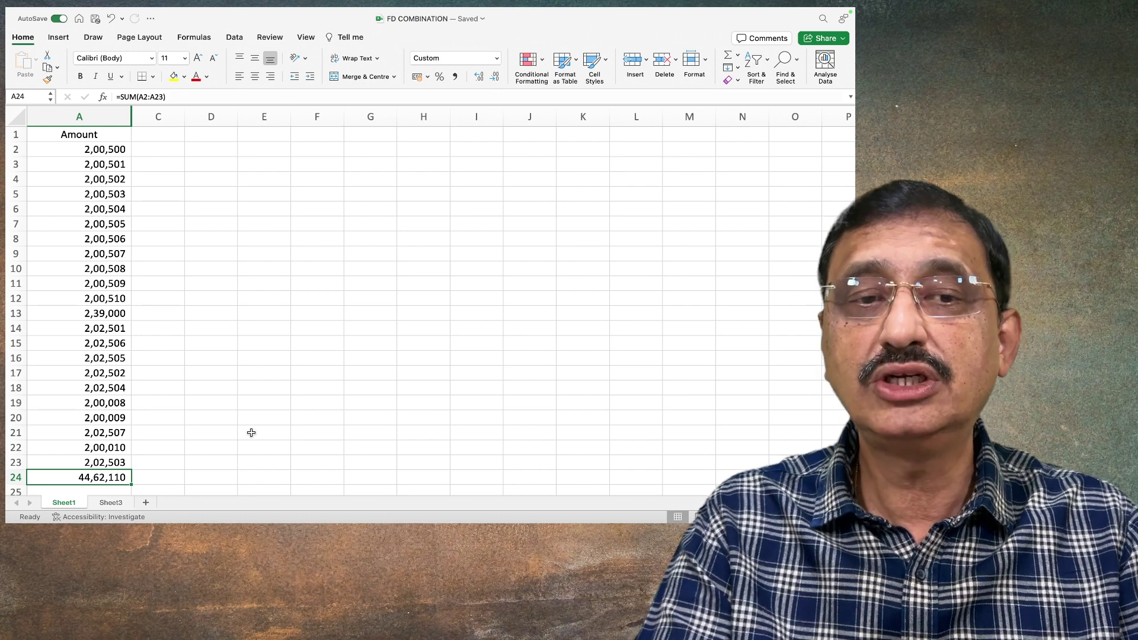
key(ctrl+super+f)
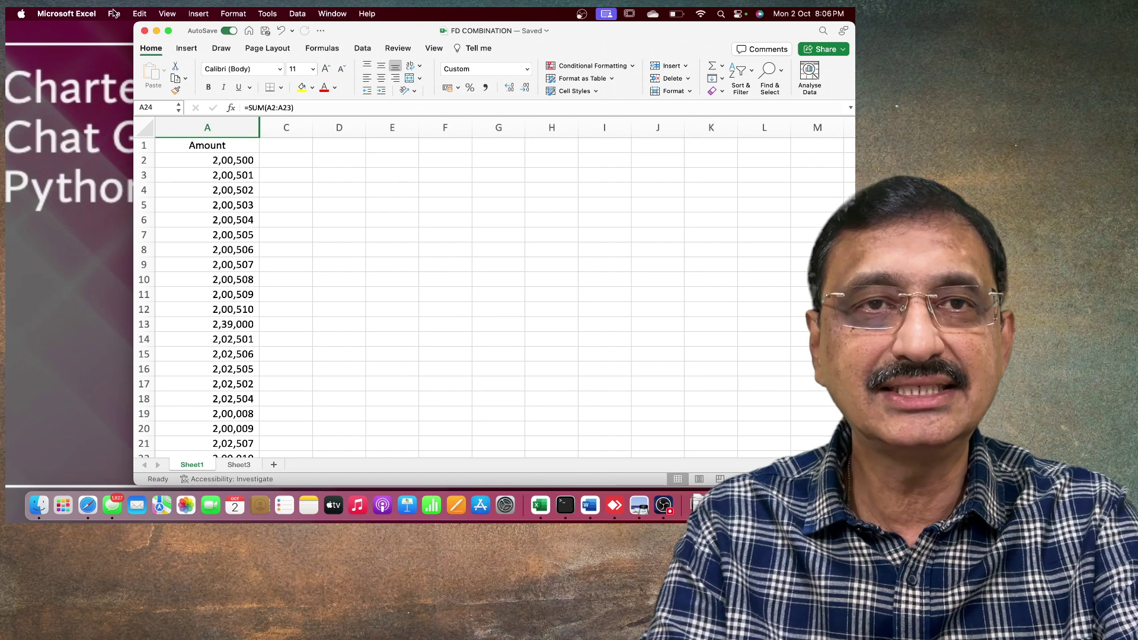
Step: Minimise Excel, recheck the 26,19,073 Point 10 amount in the letter, then minimise Word
click(156, 31)
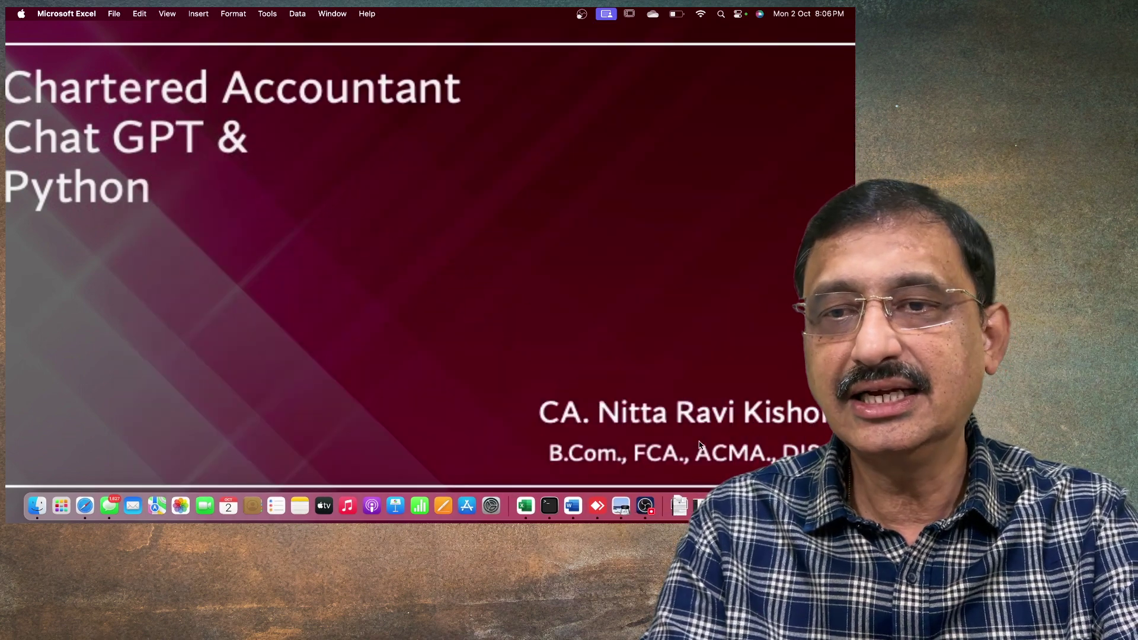
click(732, 506)
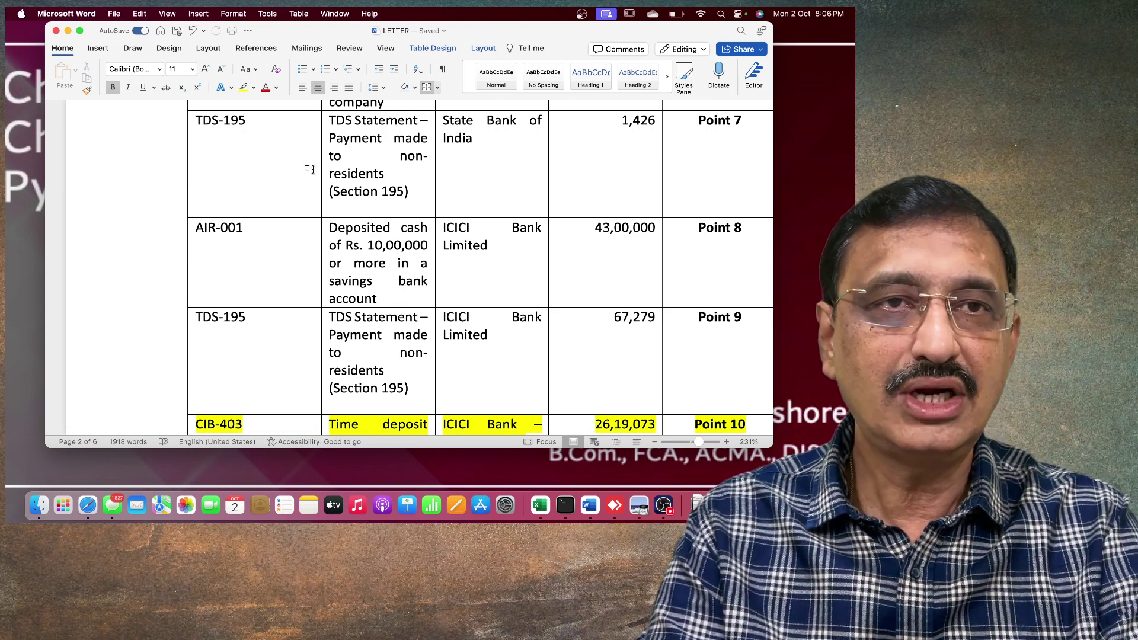
click(68, 30)
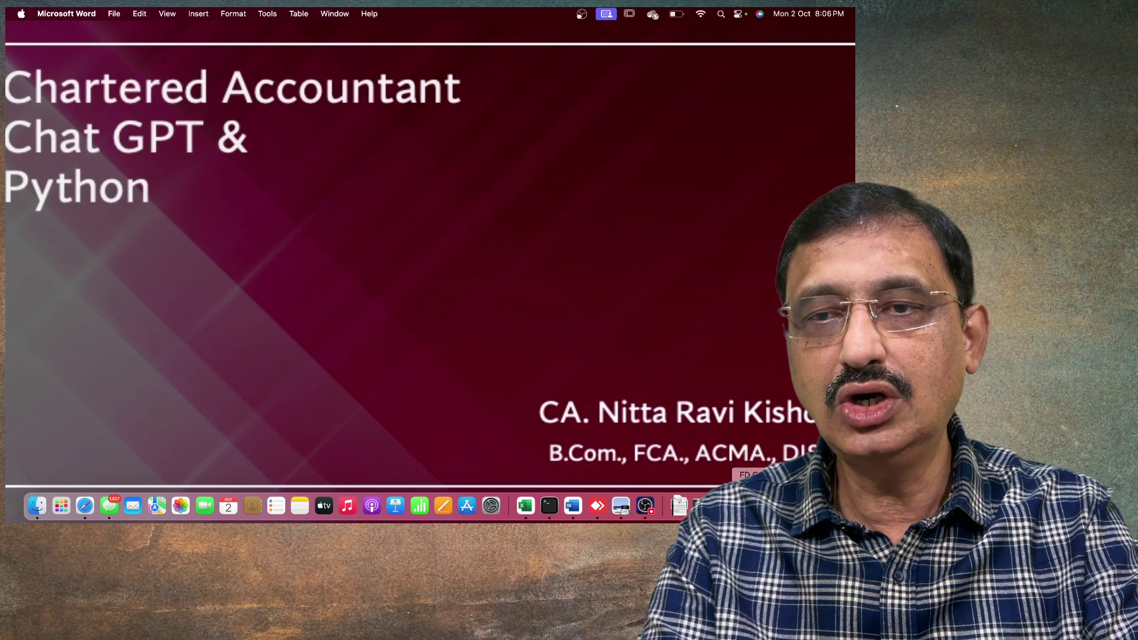
Step: Restore FD COMBINATION full screen and undo the A24 total
click(765, 506)
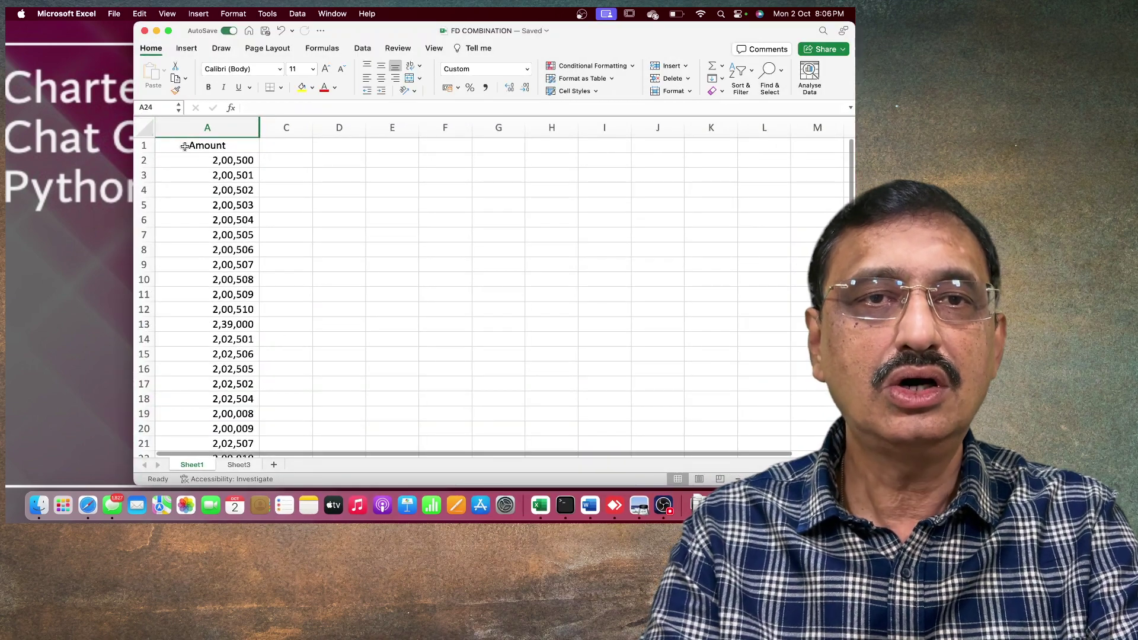
click(200, 159)
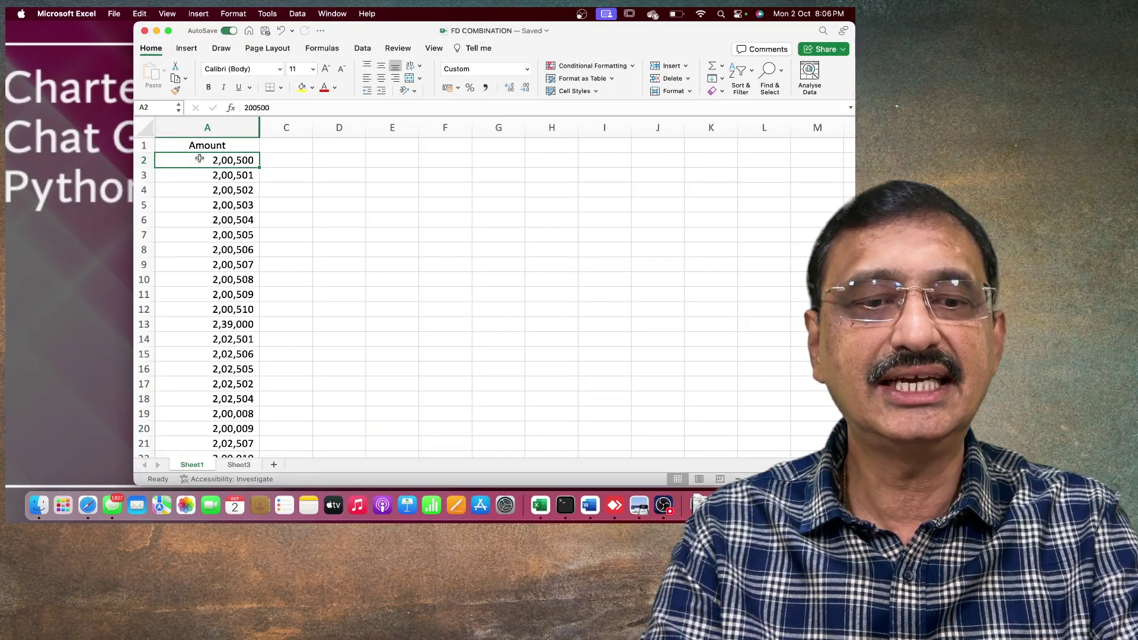
key(ctrl+super+f)
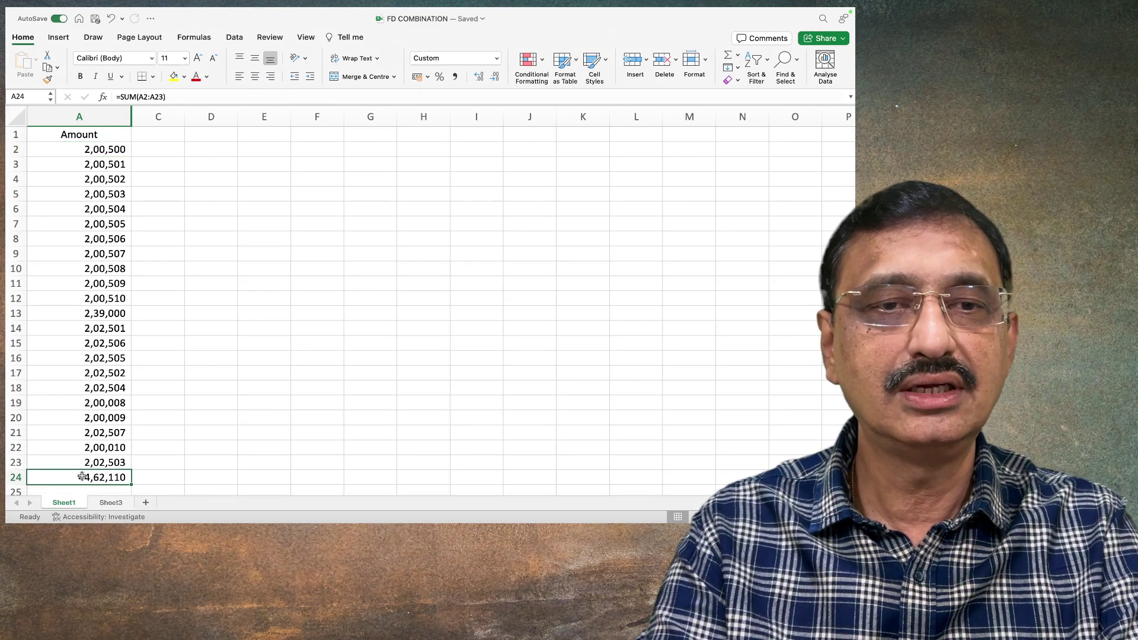
key(super+z)
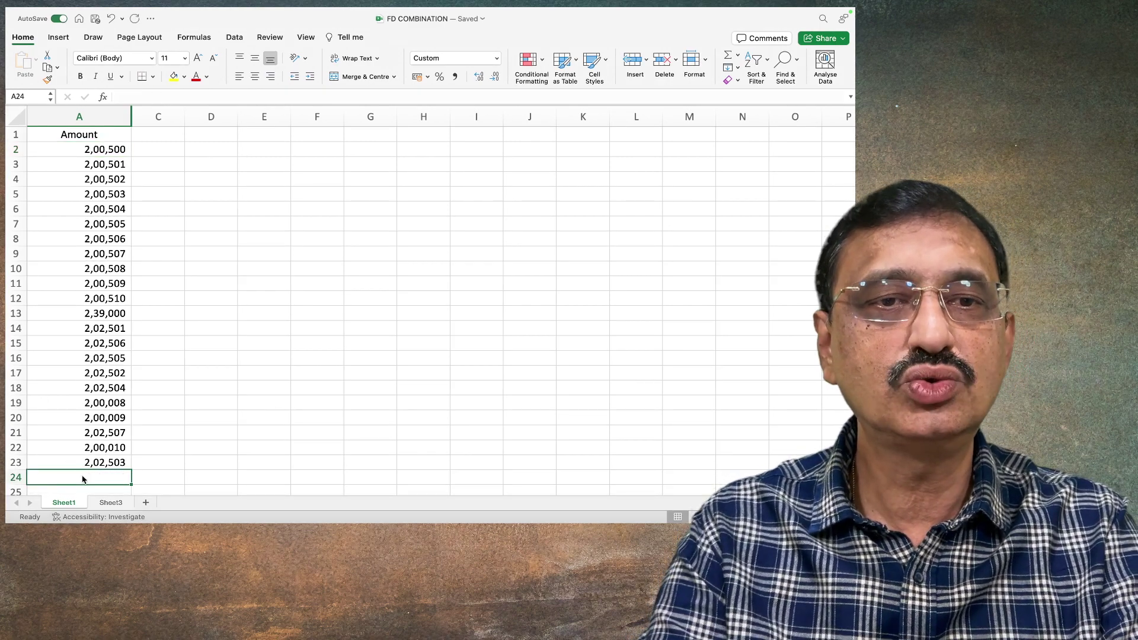
Step: Copy the amounts in A2:A23, clear the copy marquee, and exit full screen
click(112, 151)
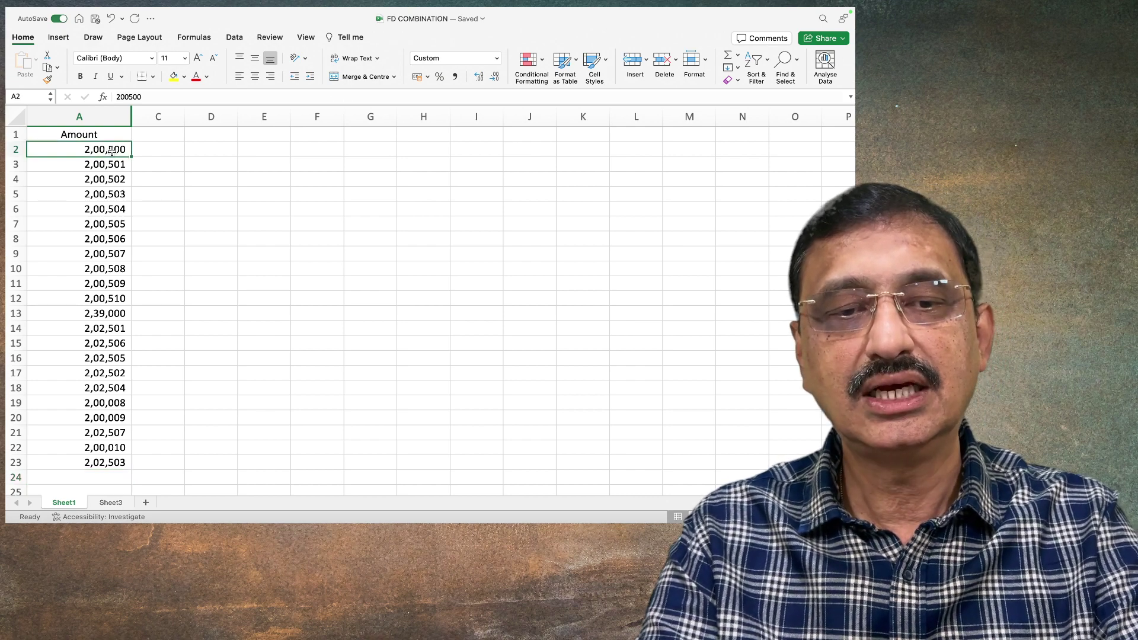
key(super+shift+Down)
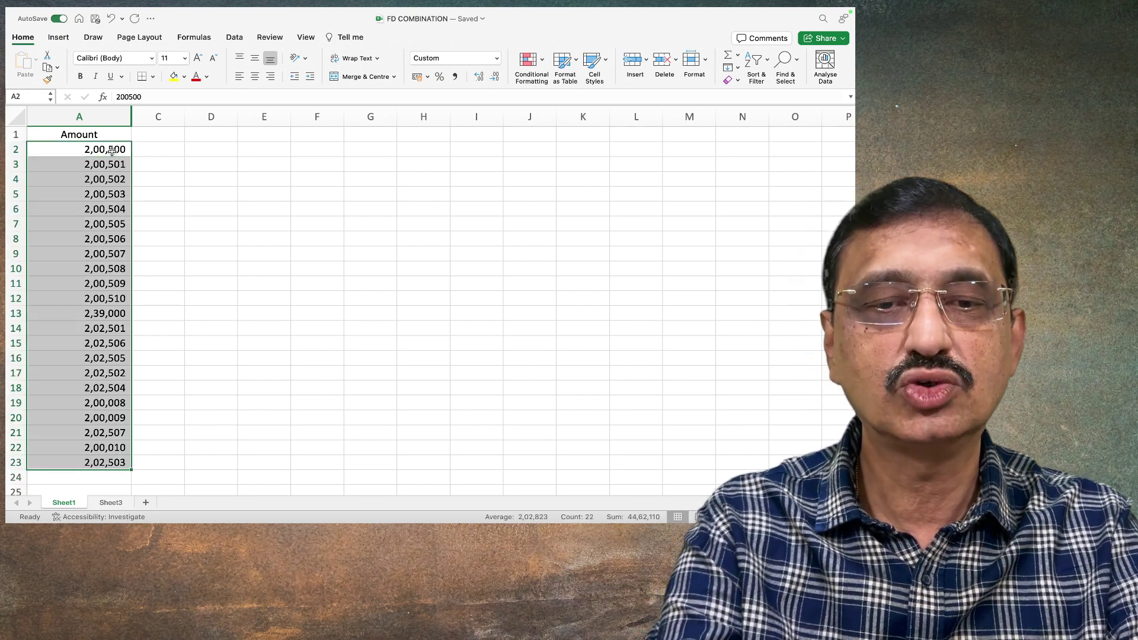
key(super+c)
mouse_move(22, 23)
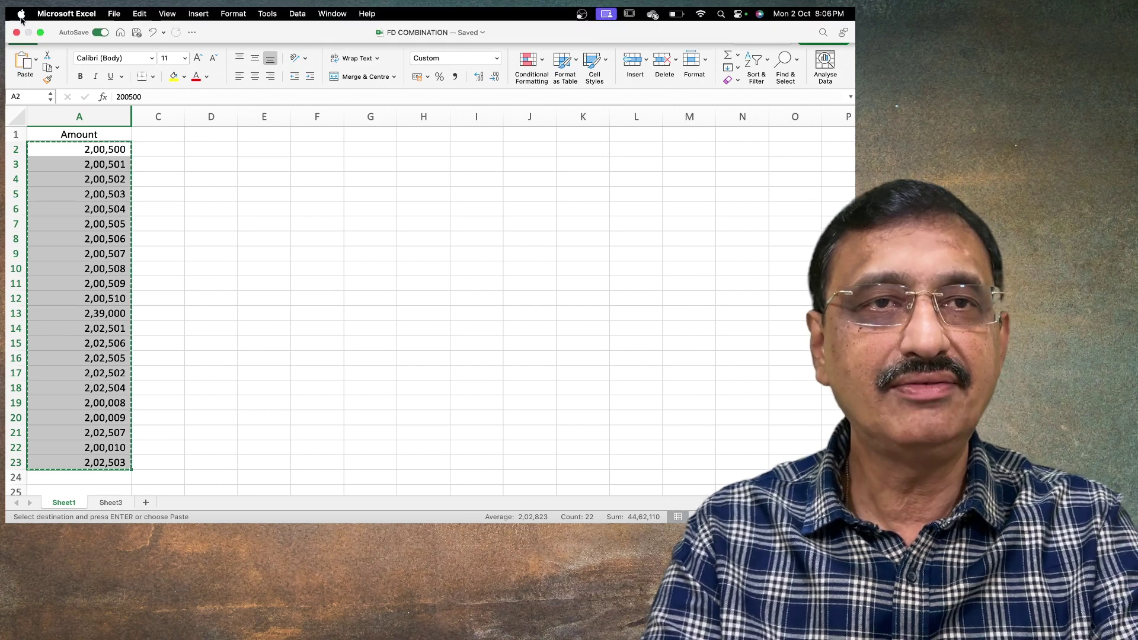
key(Escape)
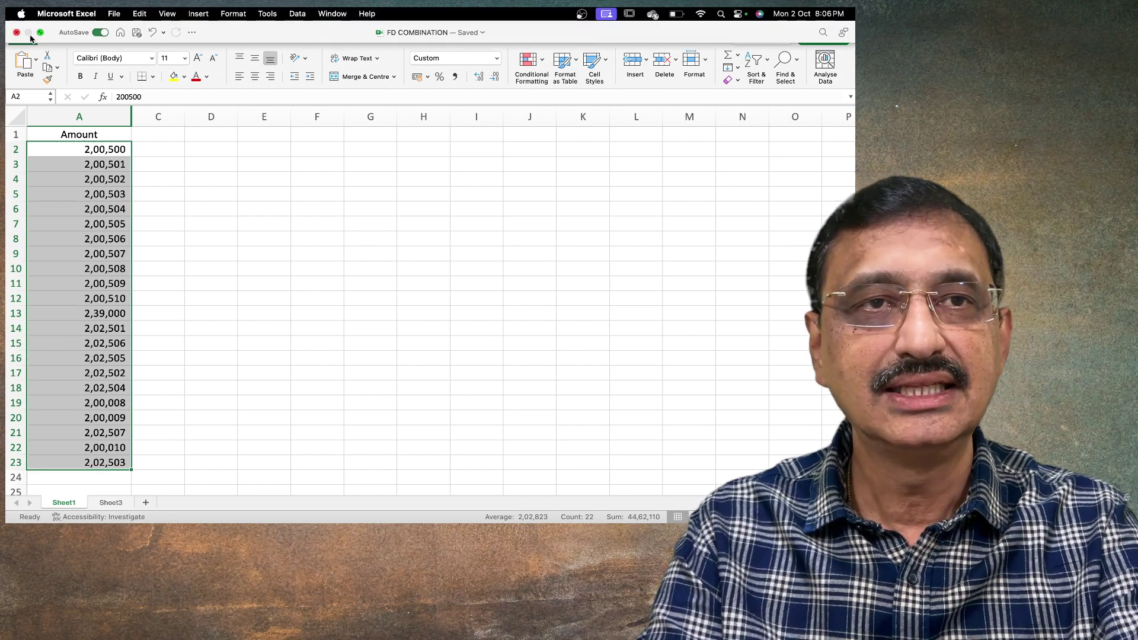
click(40, 33)
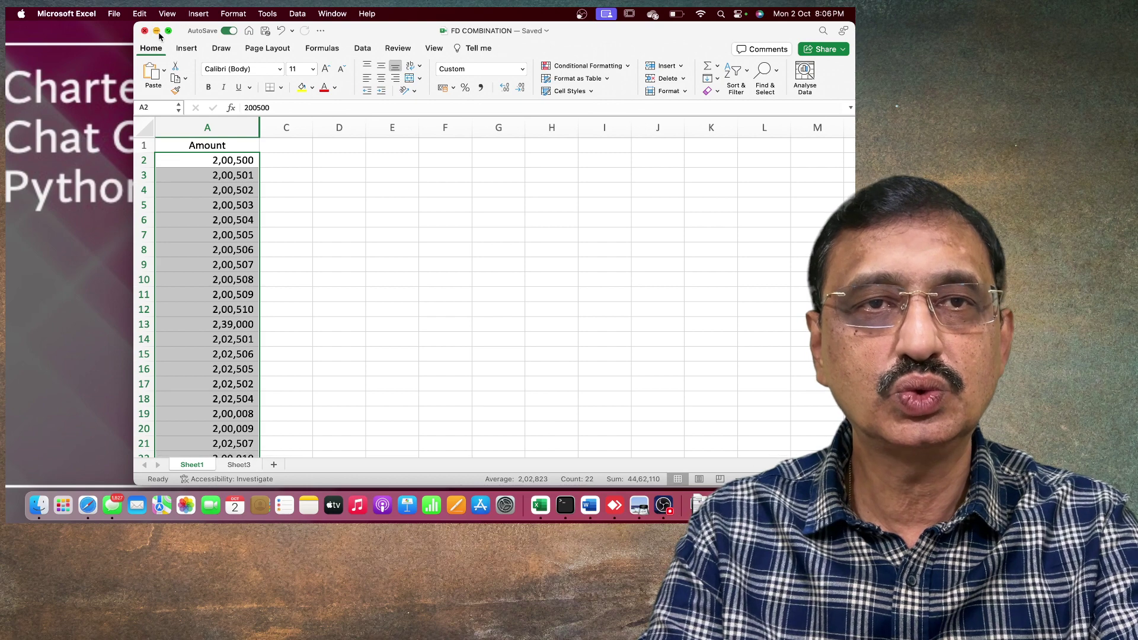
Step: Hide Excel and launch Safari full screen via Spotlight
click(157, 31)
key(super+space)
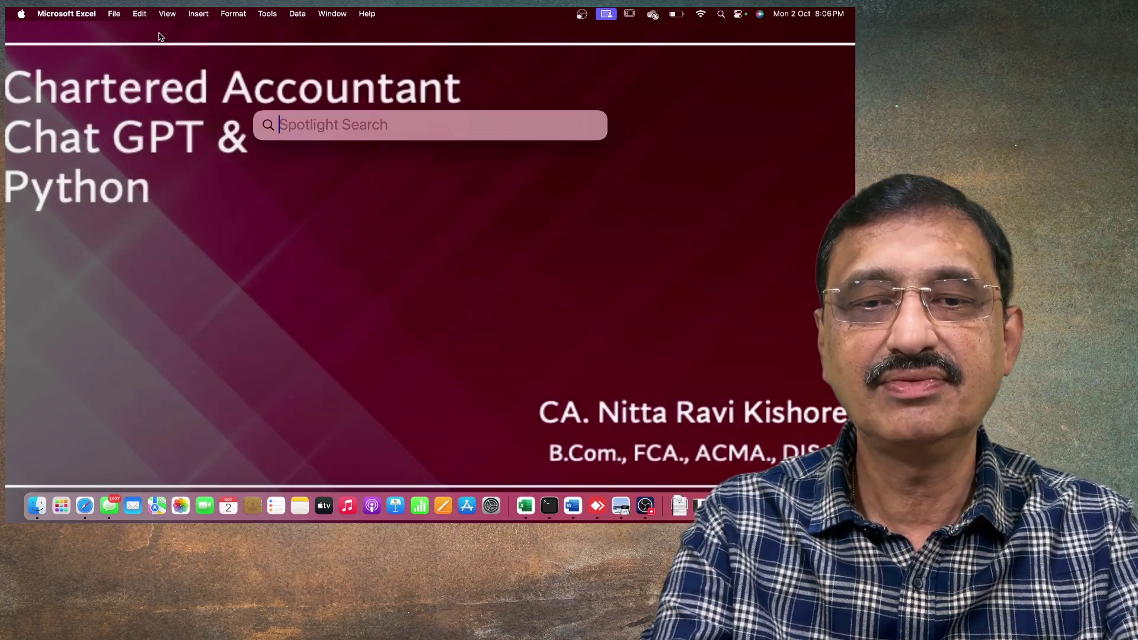
text(safari)
key(Return)
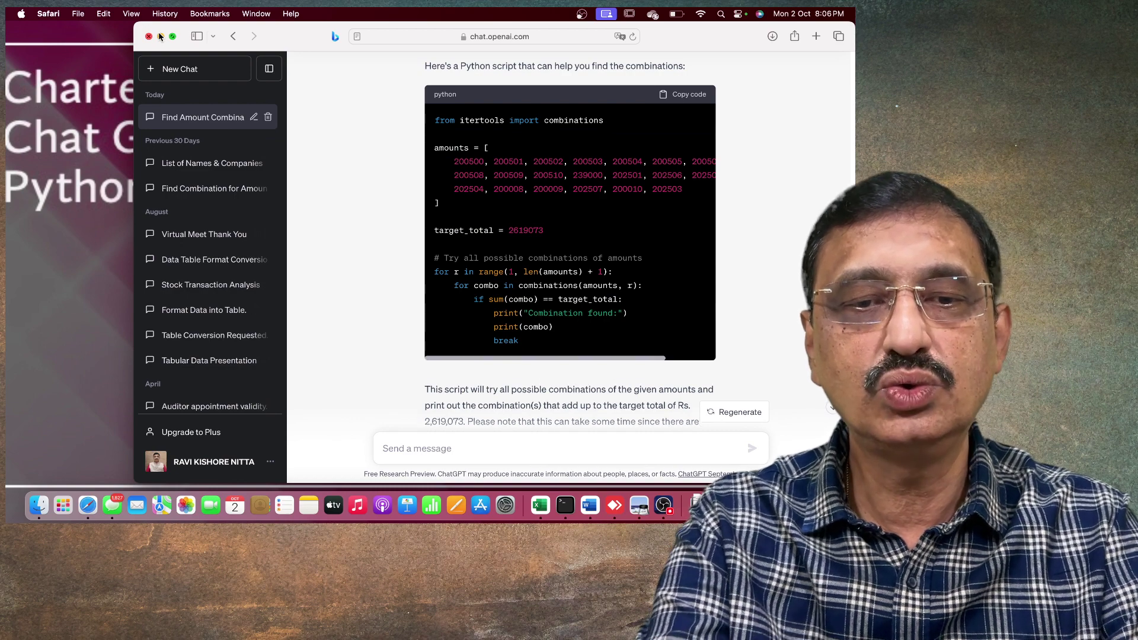
click(172, 36)
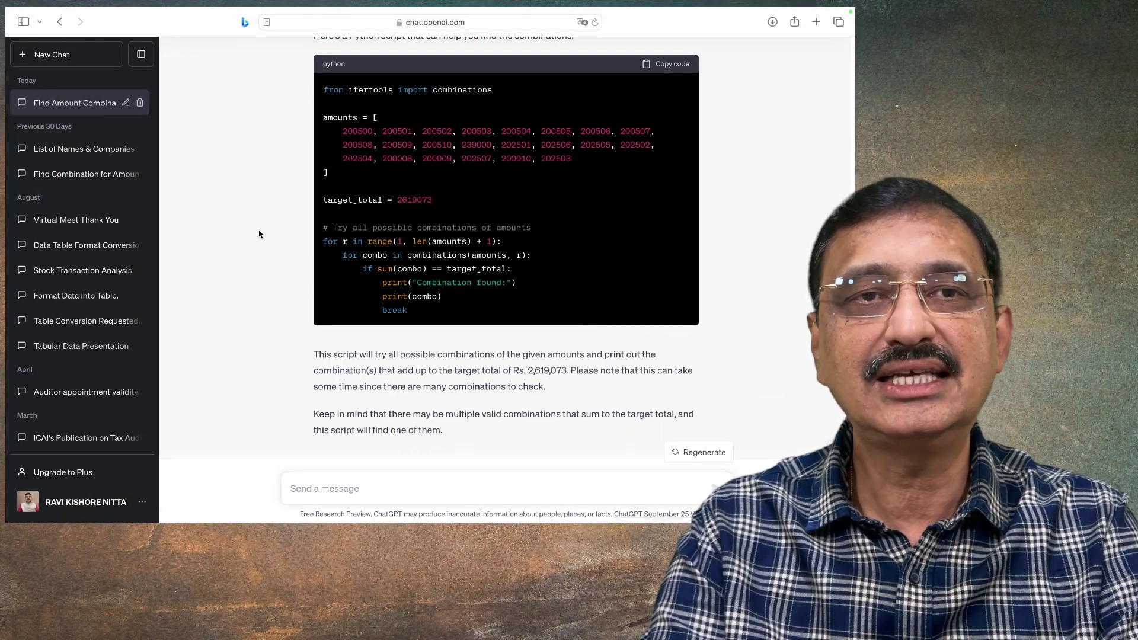
Step: In a new ChatGPT chat, paste the 22 amounts and ask which ones total 2619073
click(72, 59)
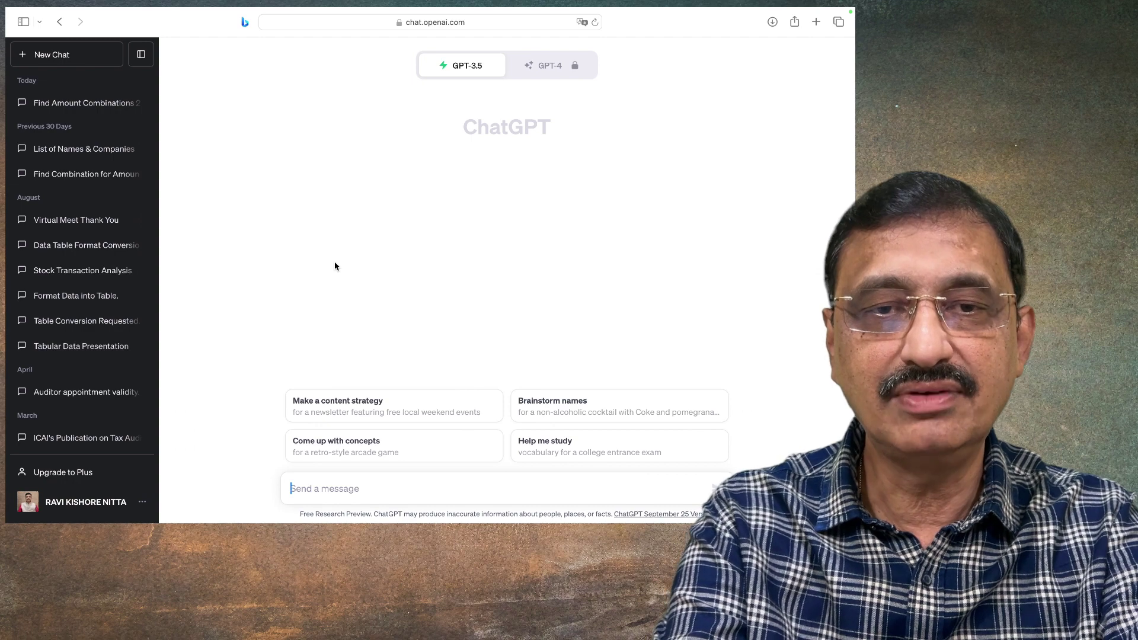
key(super+v)
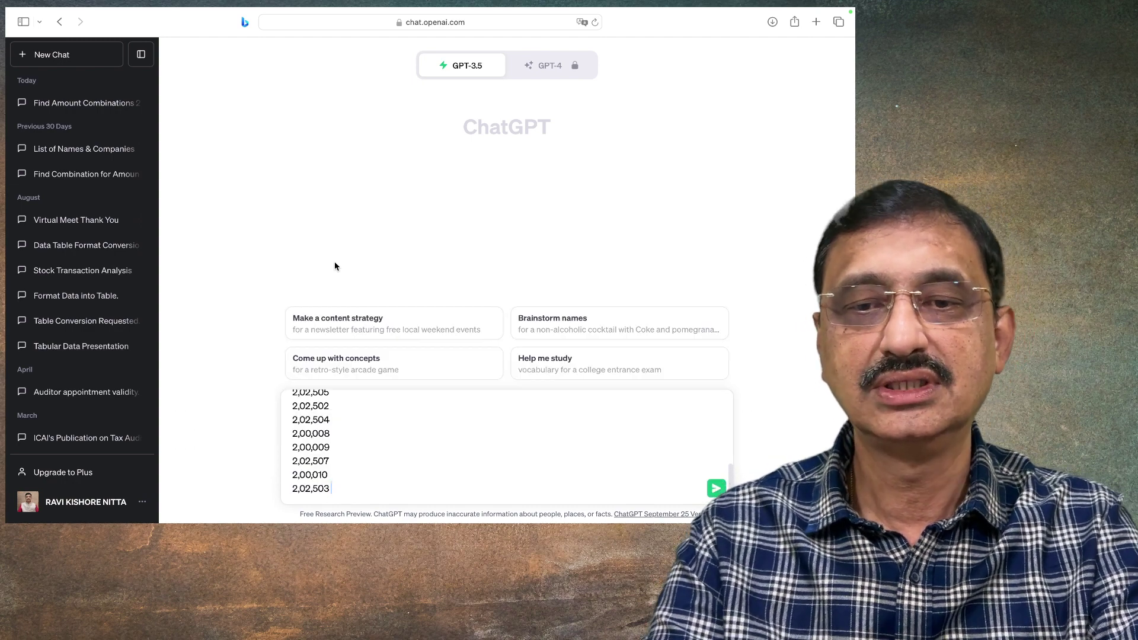
text(,)
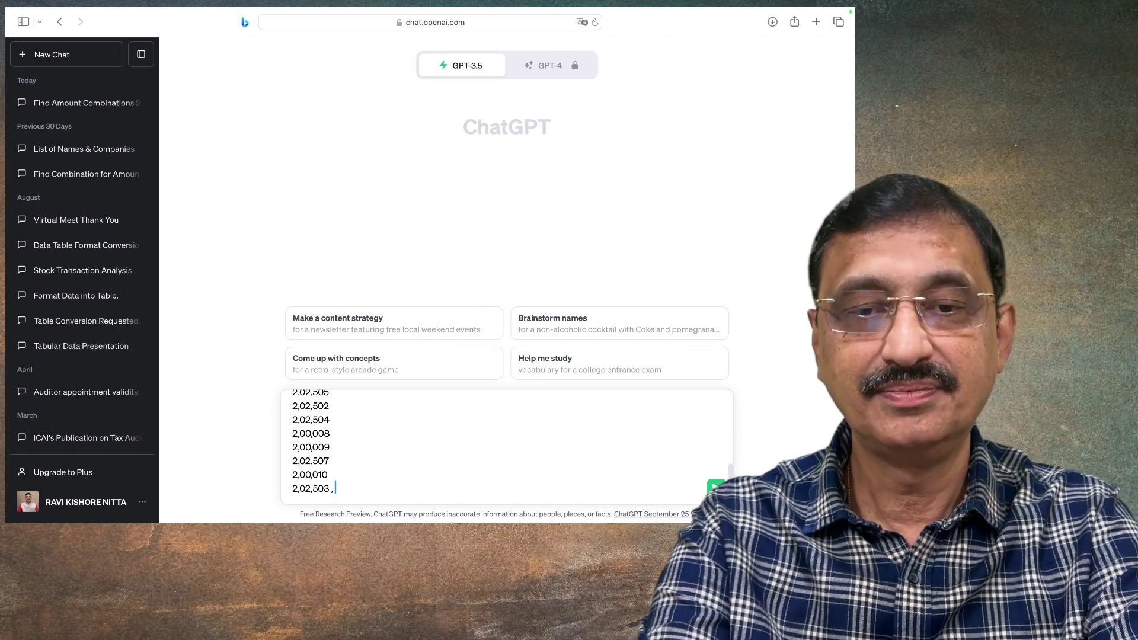
text( these are)
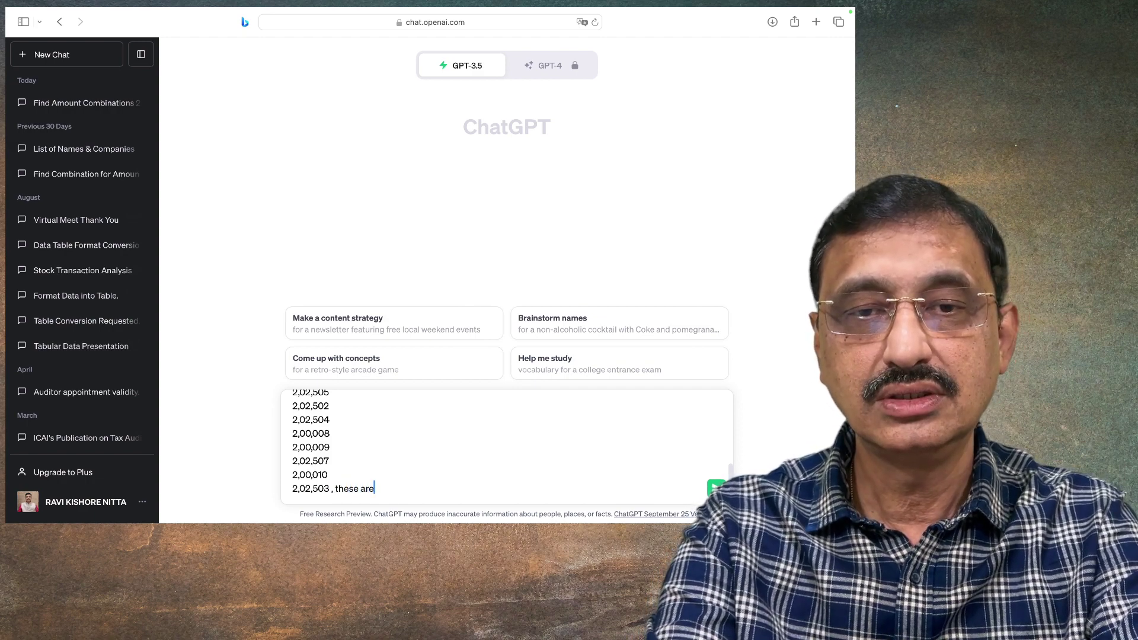
text( 22 amou)
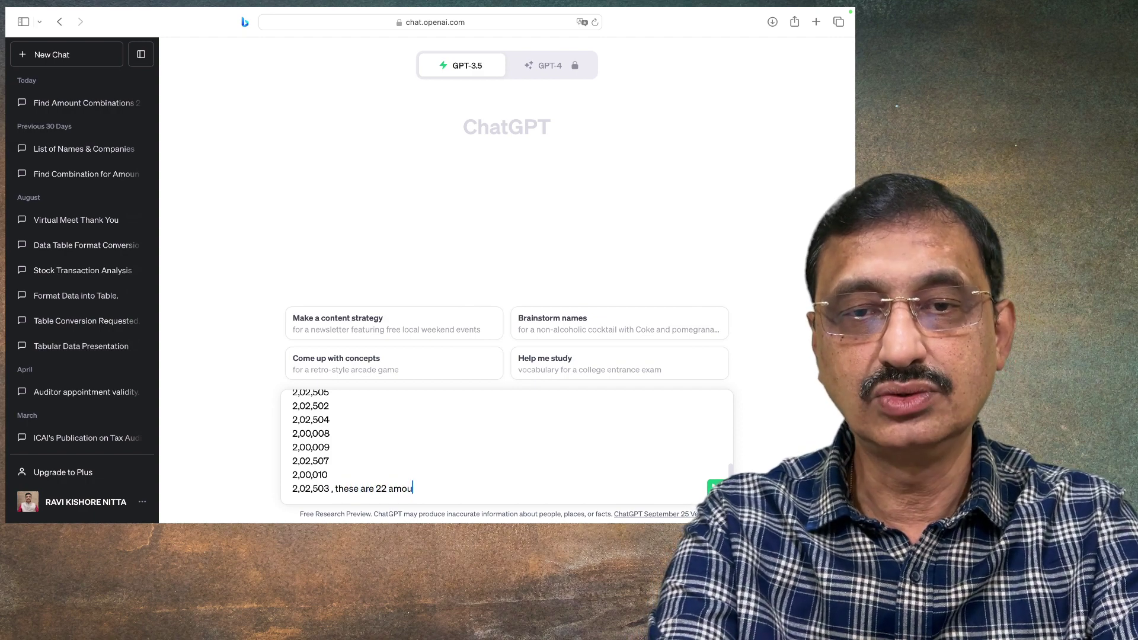
text(nt. find)
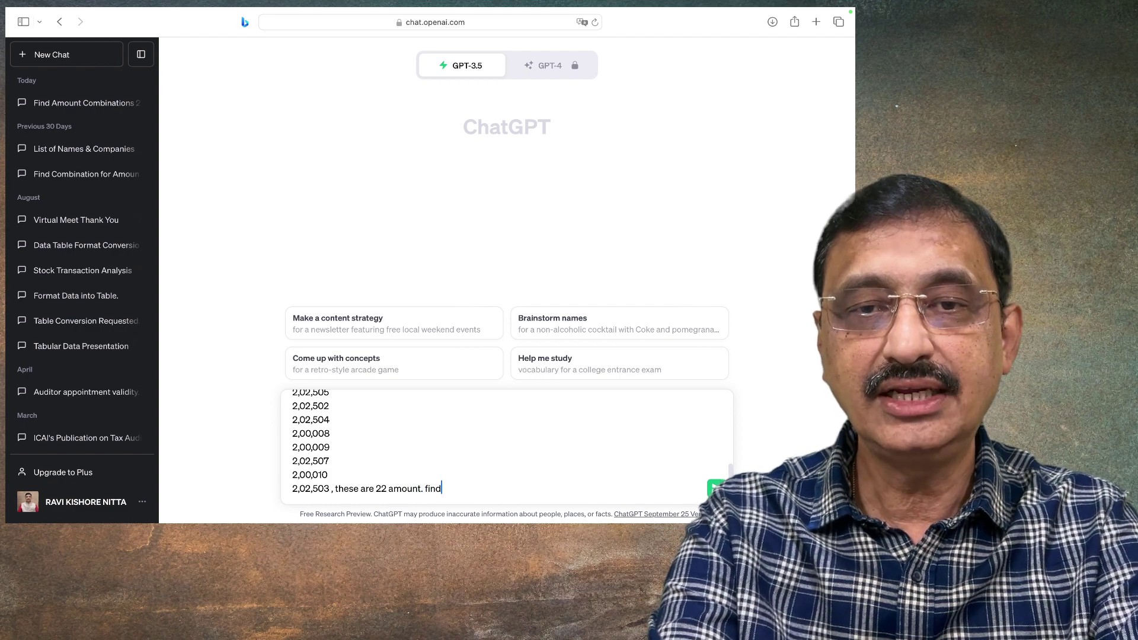
text( out those amounts )
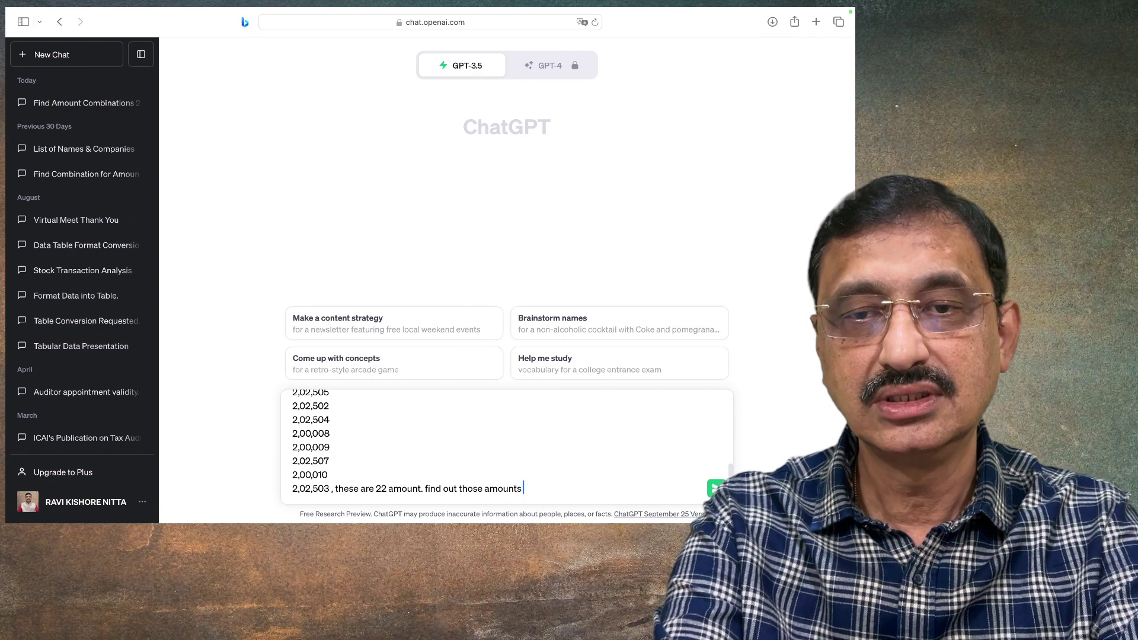
text(which will total to )
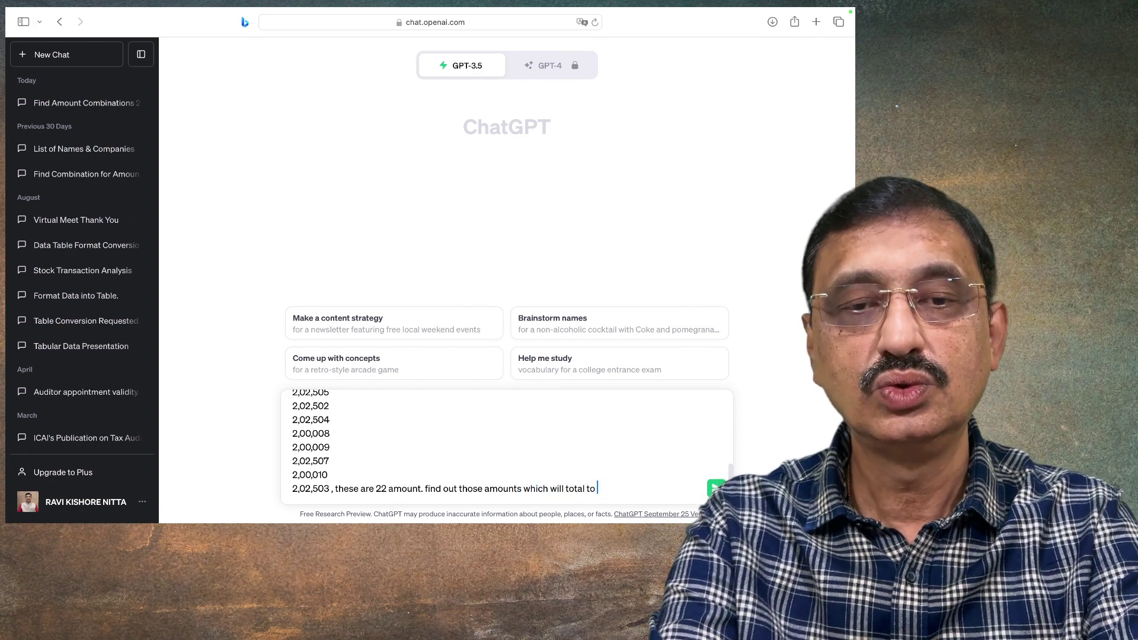
text(26)
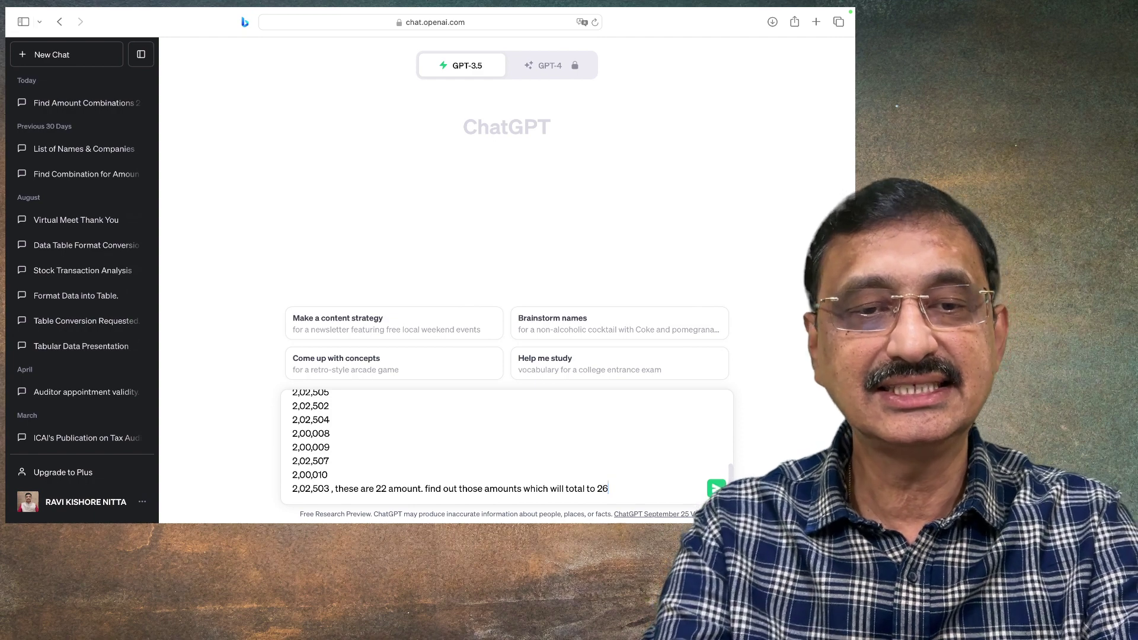
mouse_move(35, 8)
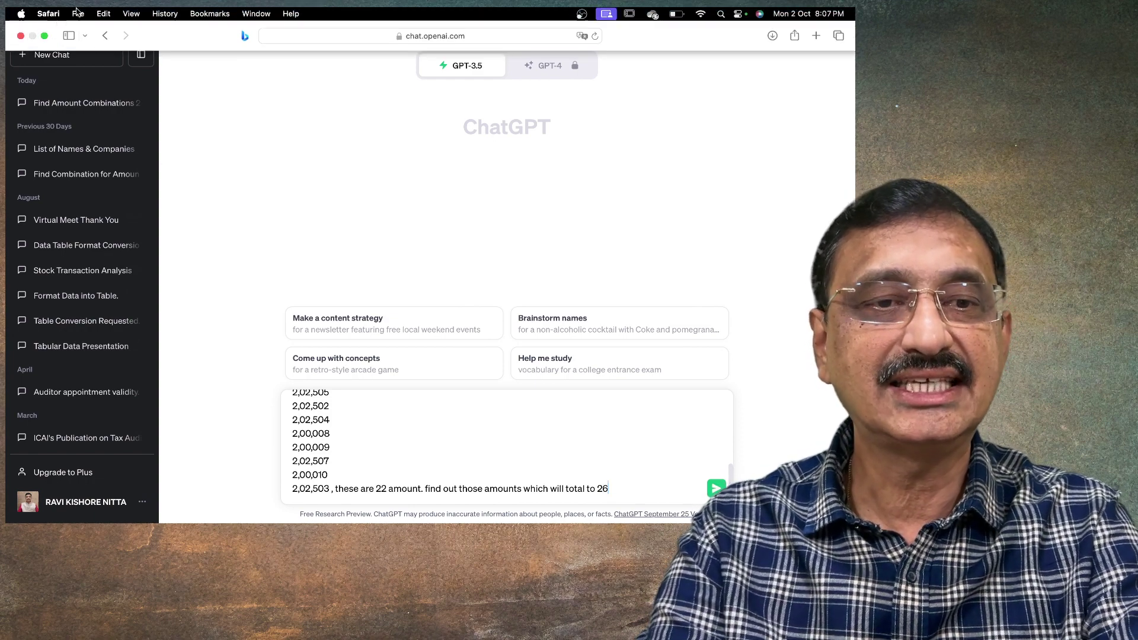
key(ctrl+super+f)
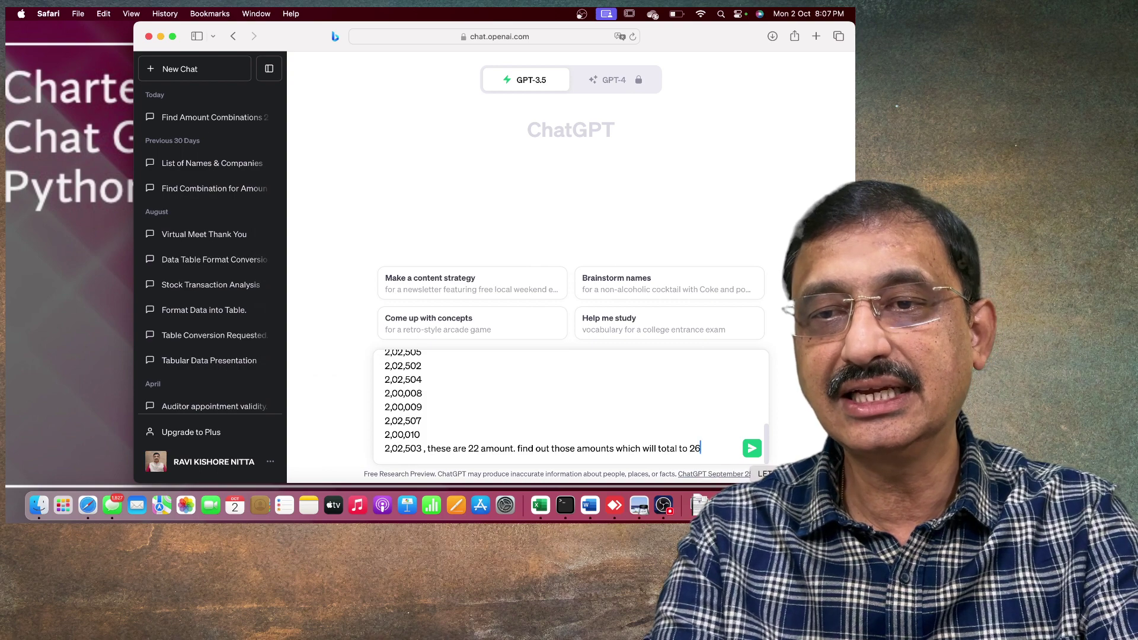
key(super+Tab)
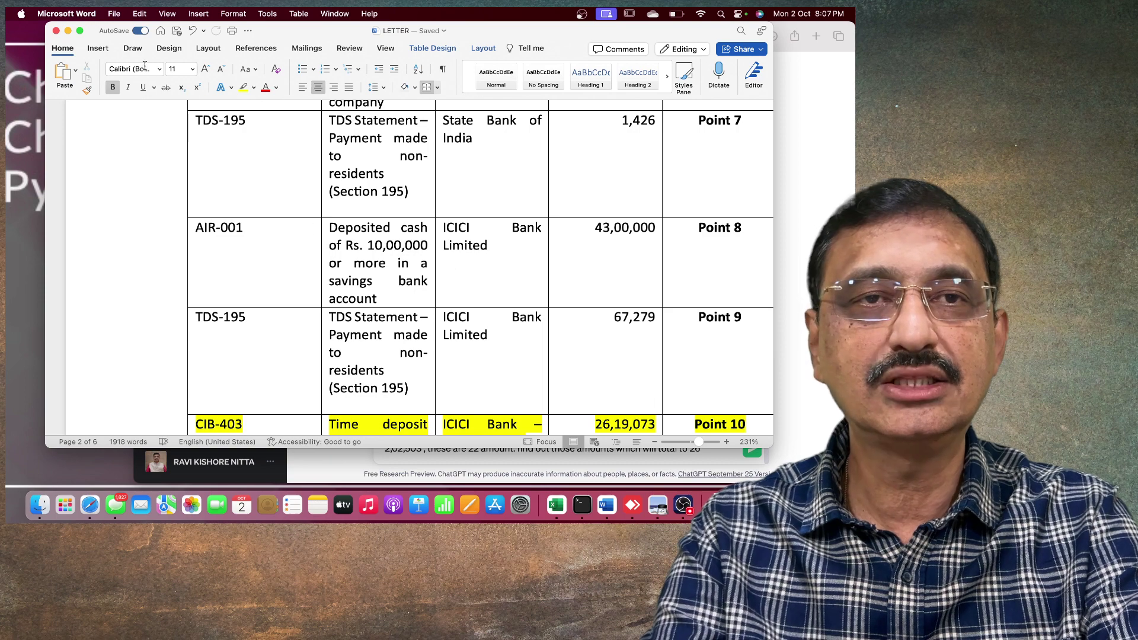
click(67, 30)
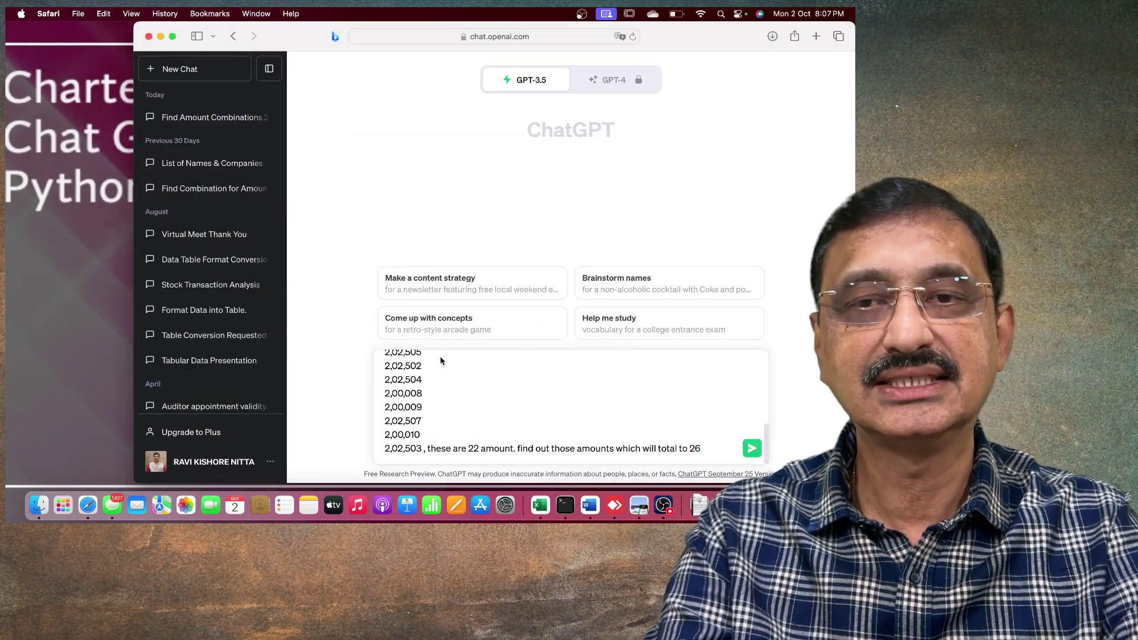
key(ctrl+super+f)
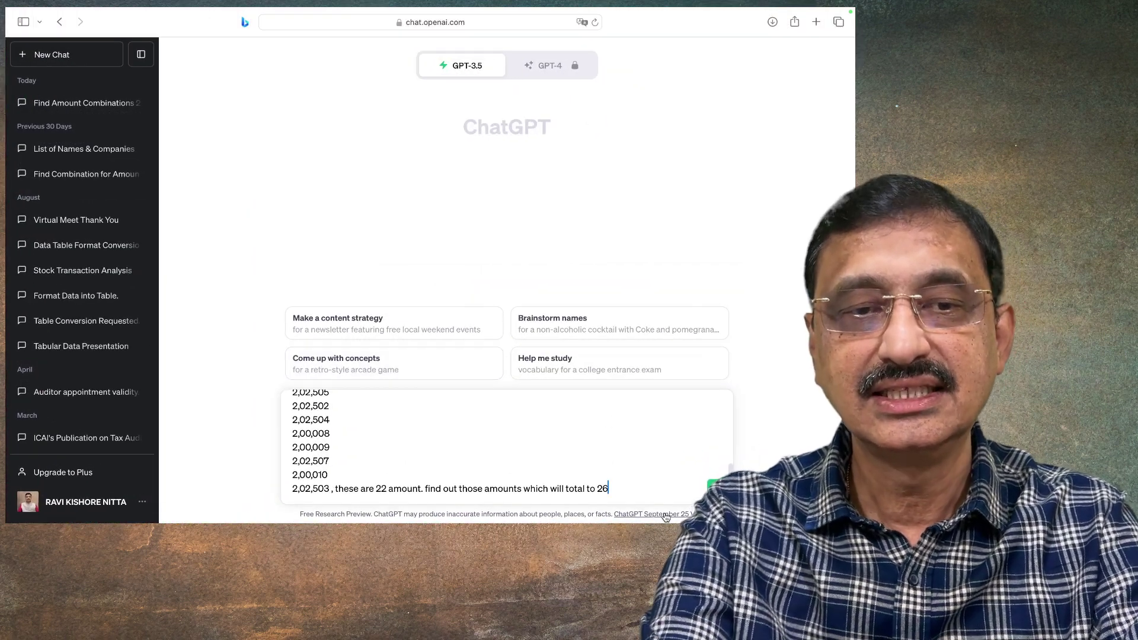
text(19)
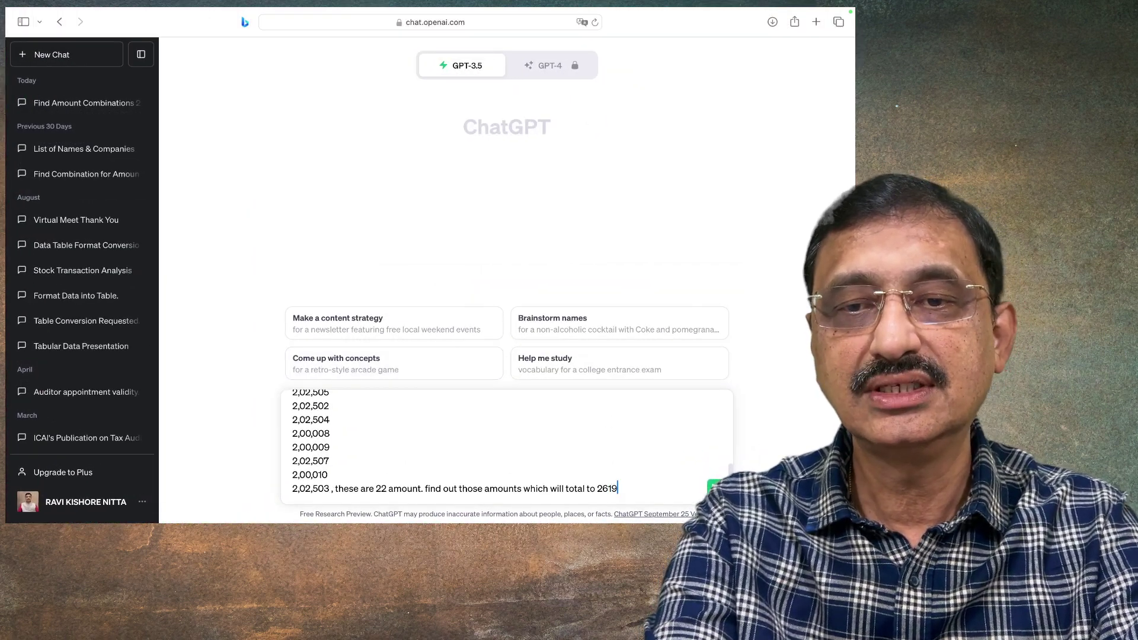
text(073)
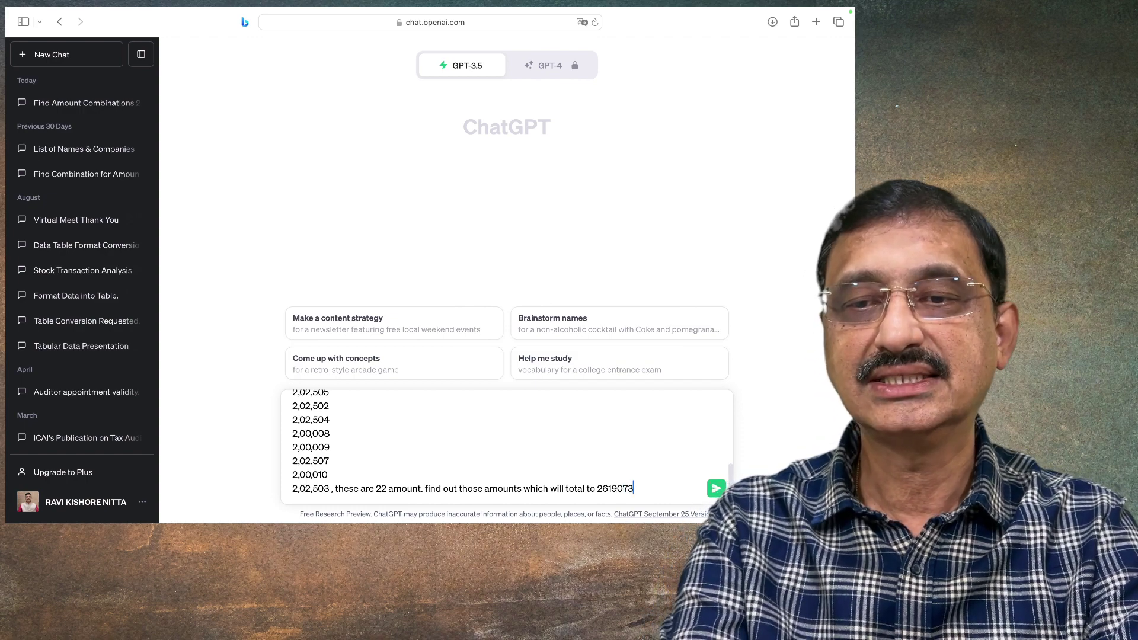
key(Return)
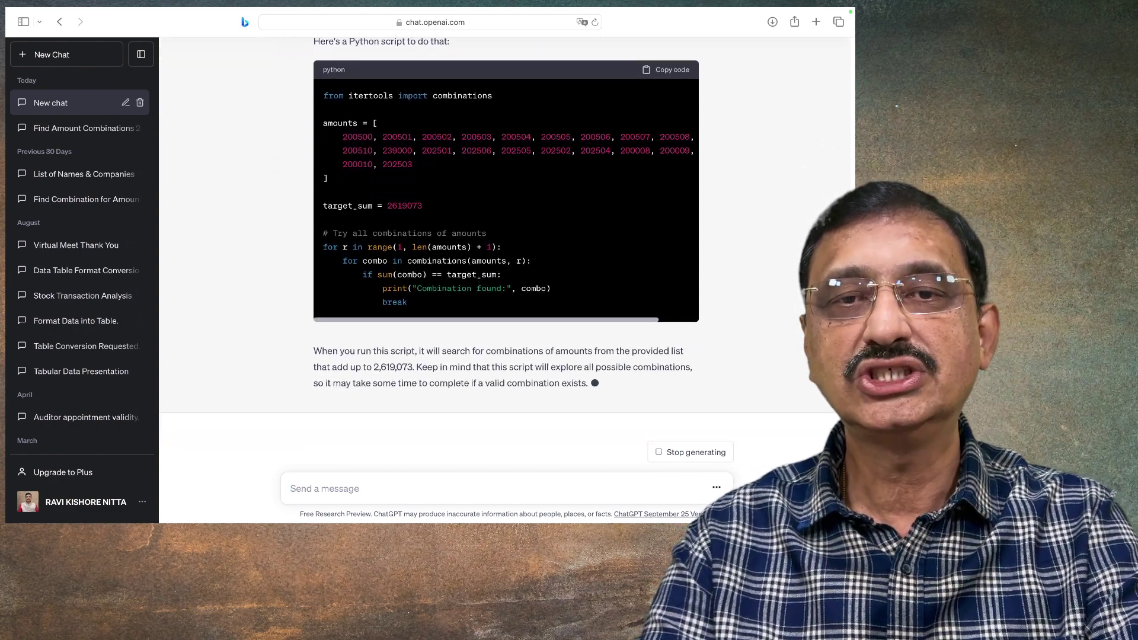
Step: Copy ChatGPT's Python combinations script, then exit full screen and minimise Safari
scroll(506, 267, up, 5)
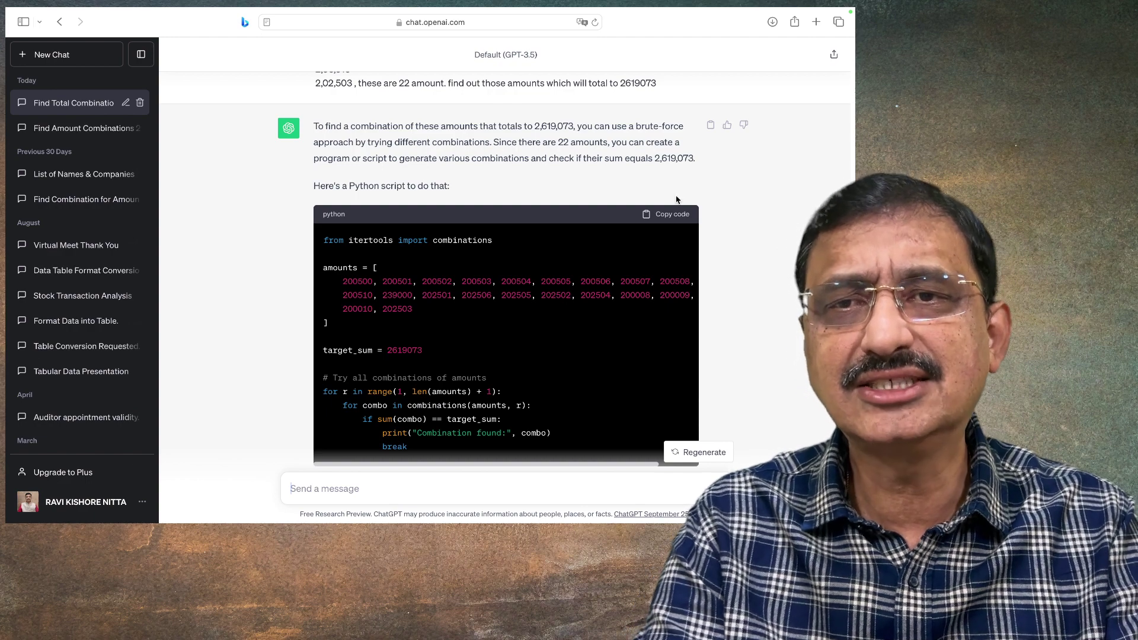
click(676, 217)
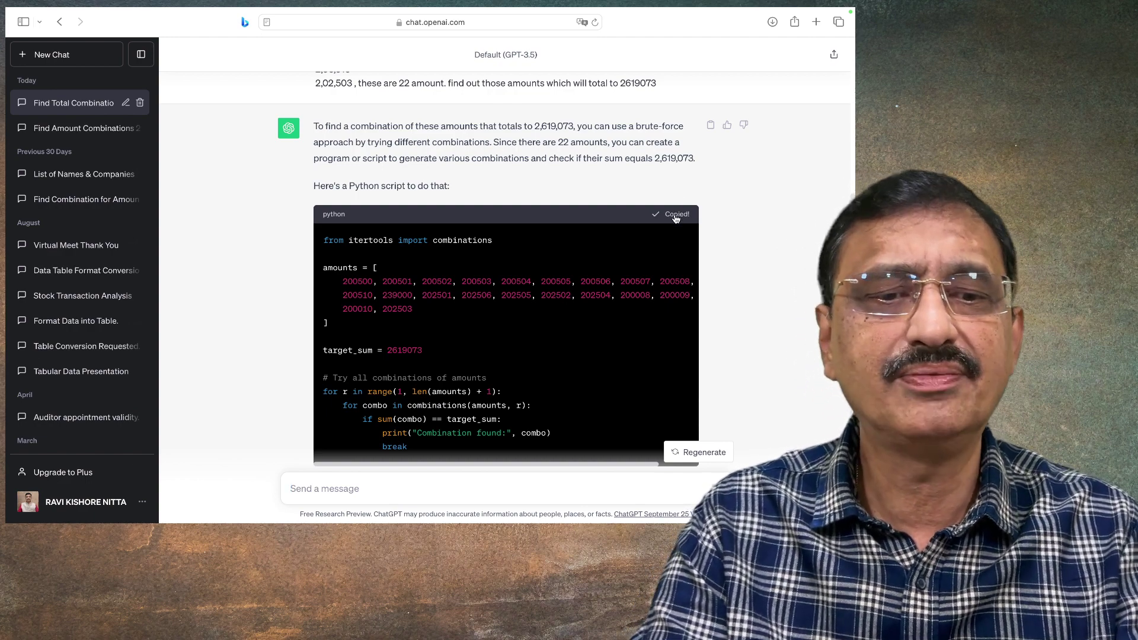
key(ctrl+super+f)
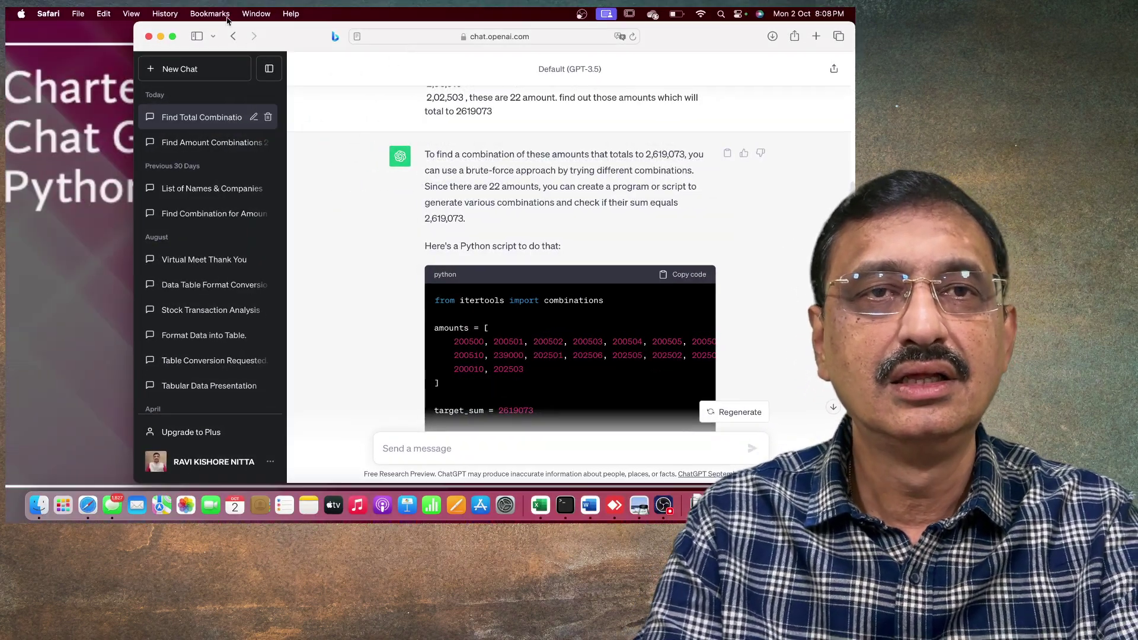
click(161, 36)
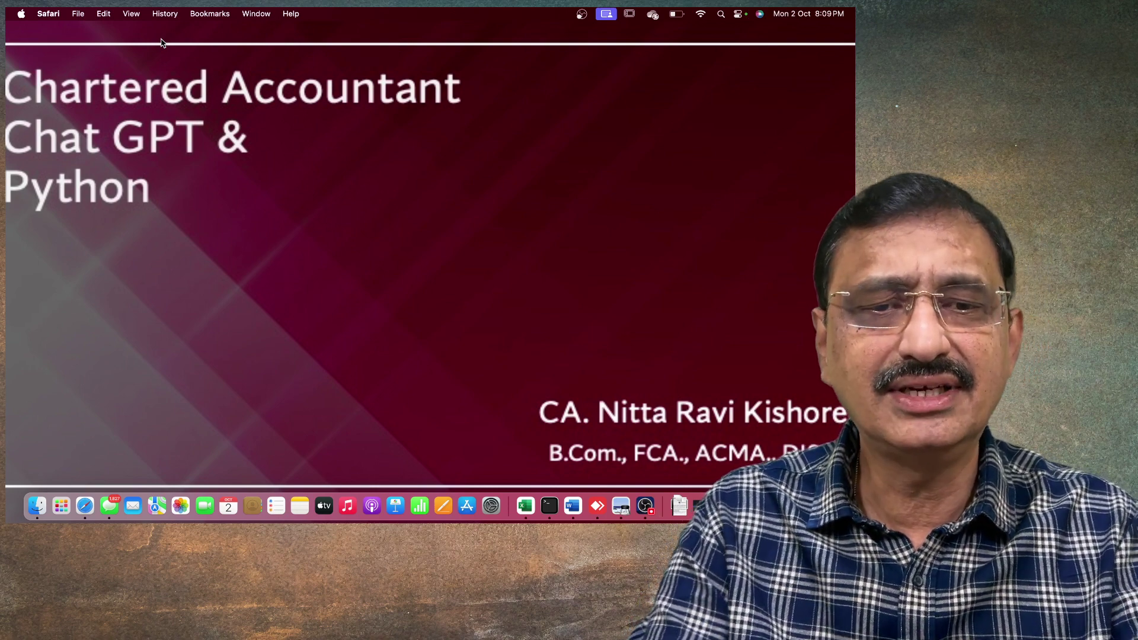
Step: Launch Terminal full screen and run the pasted combinations script in Python
key(super+space)
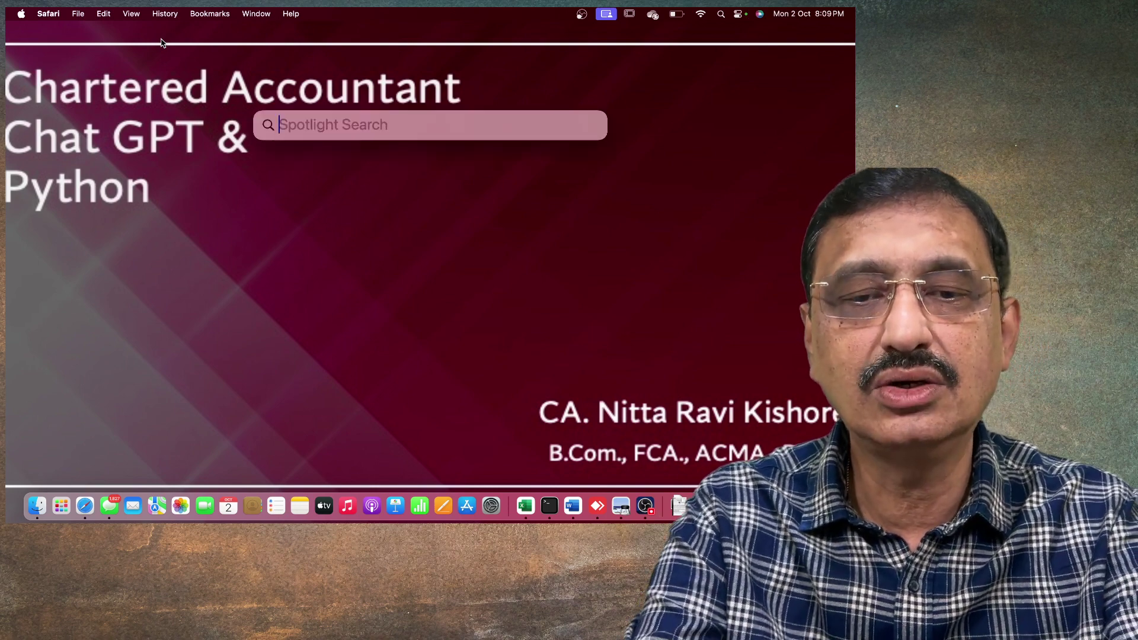
text(terminal)
key(Return)
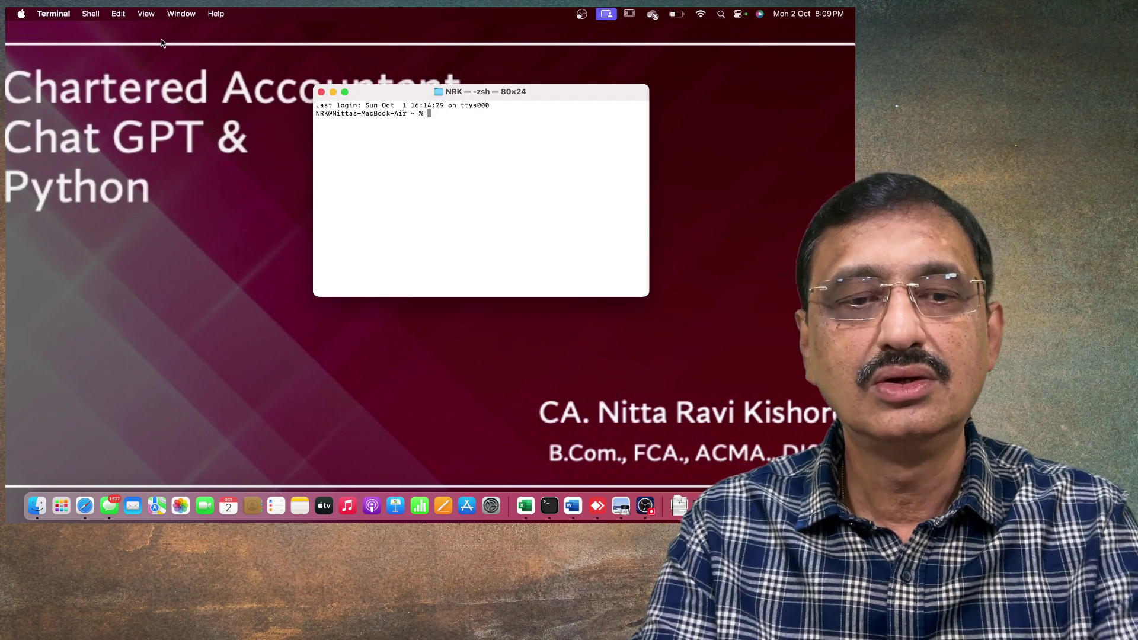
key(ctrl+super+f)
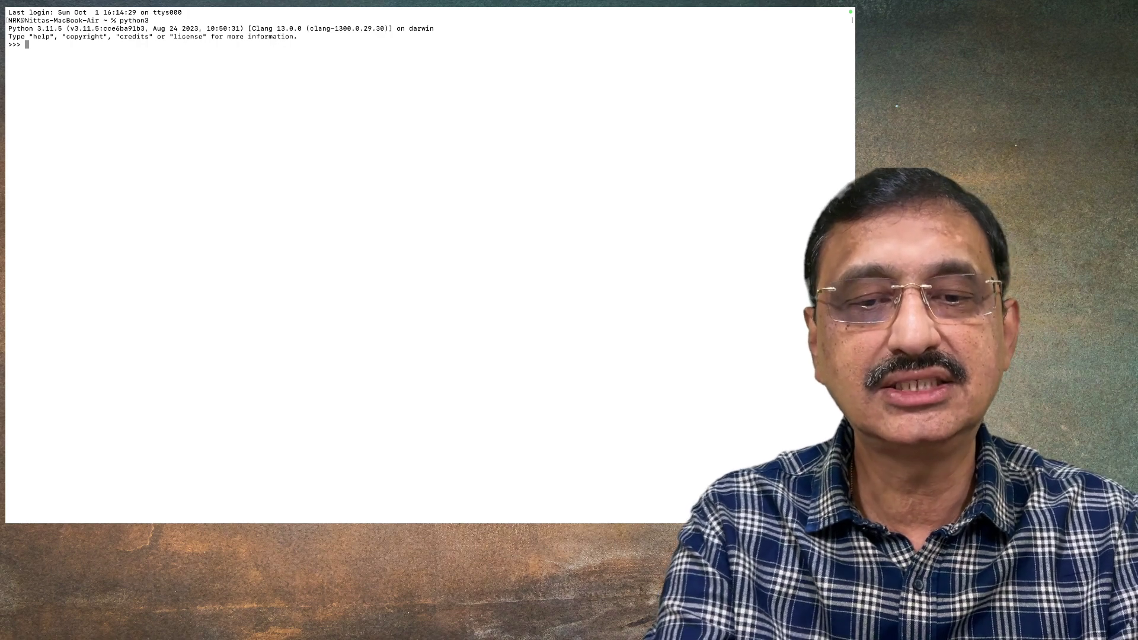
key(super+v)
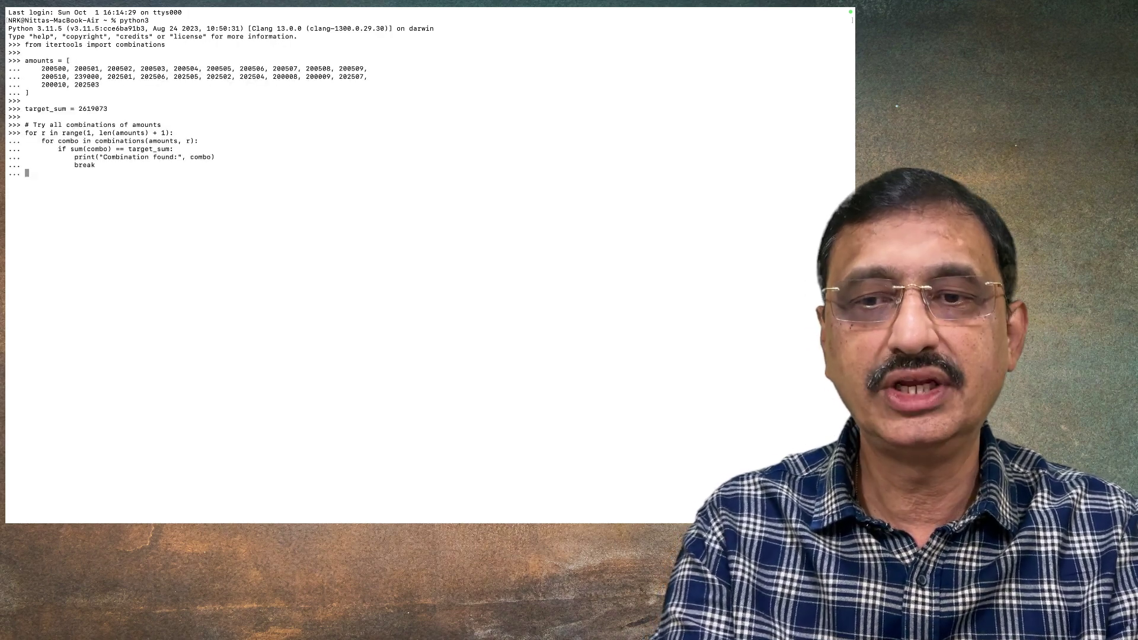
key(Return)
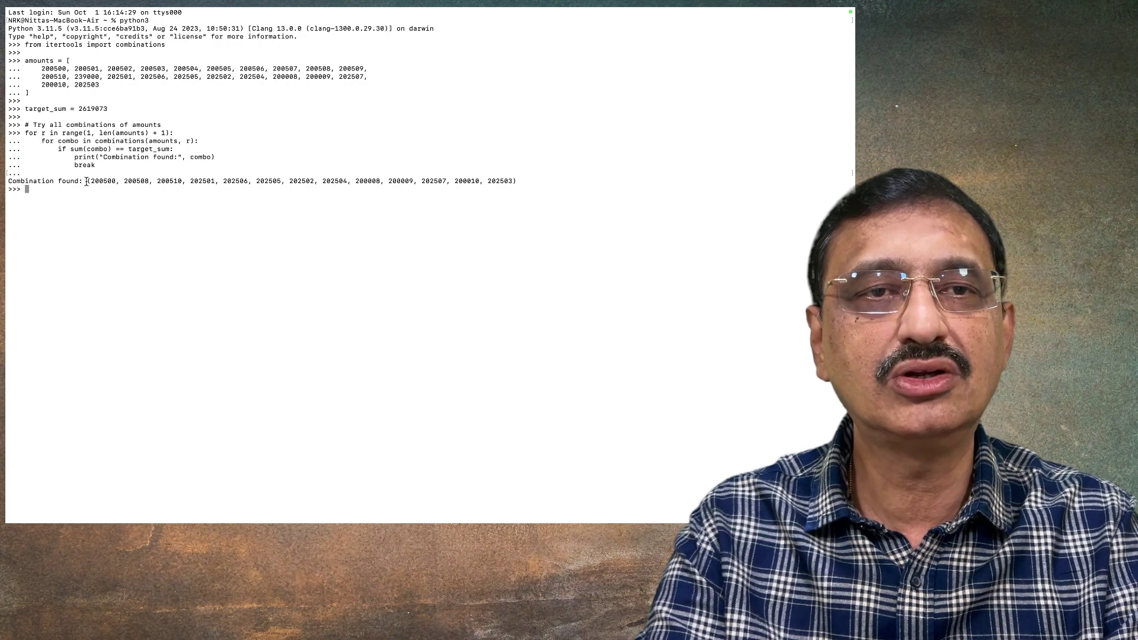
Step: Select the printed 'Combination found' tuple, then close Terminal and terminate the Python process
drag(86, 181, 523, 179)
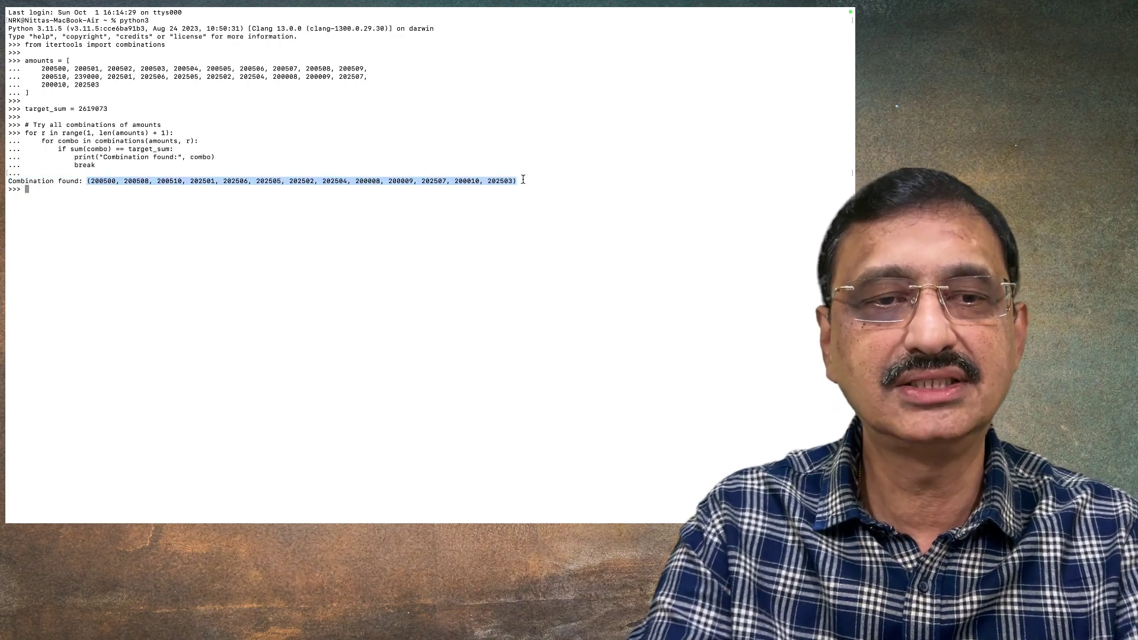
click(522, 179)
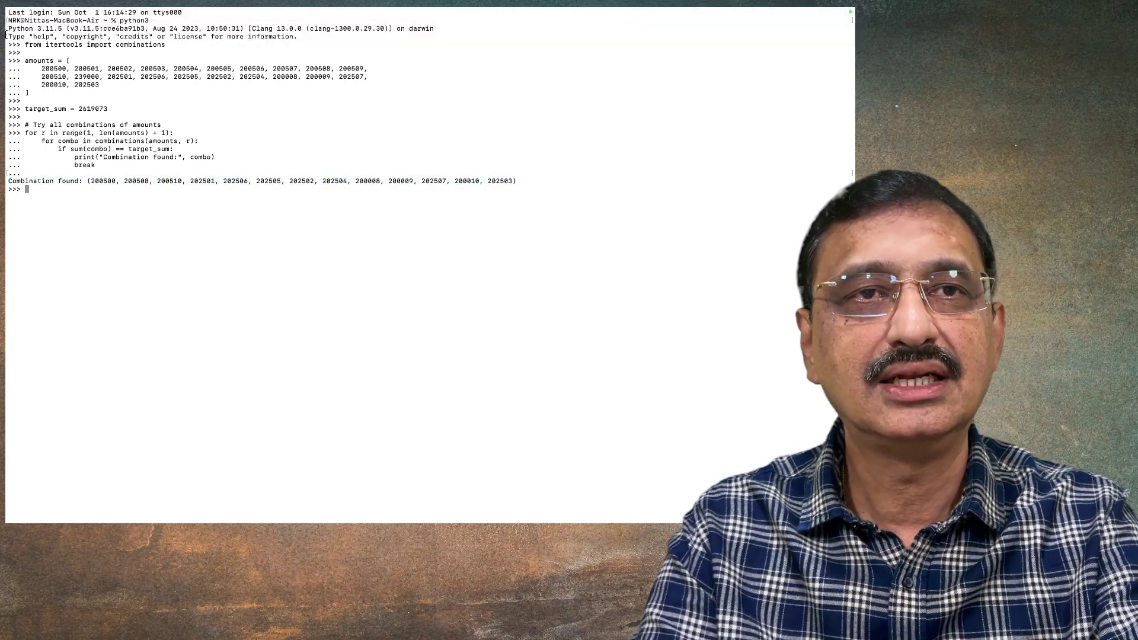
mouse_move(32, 8)
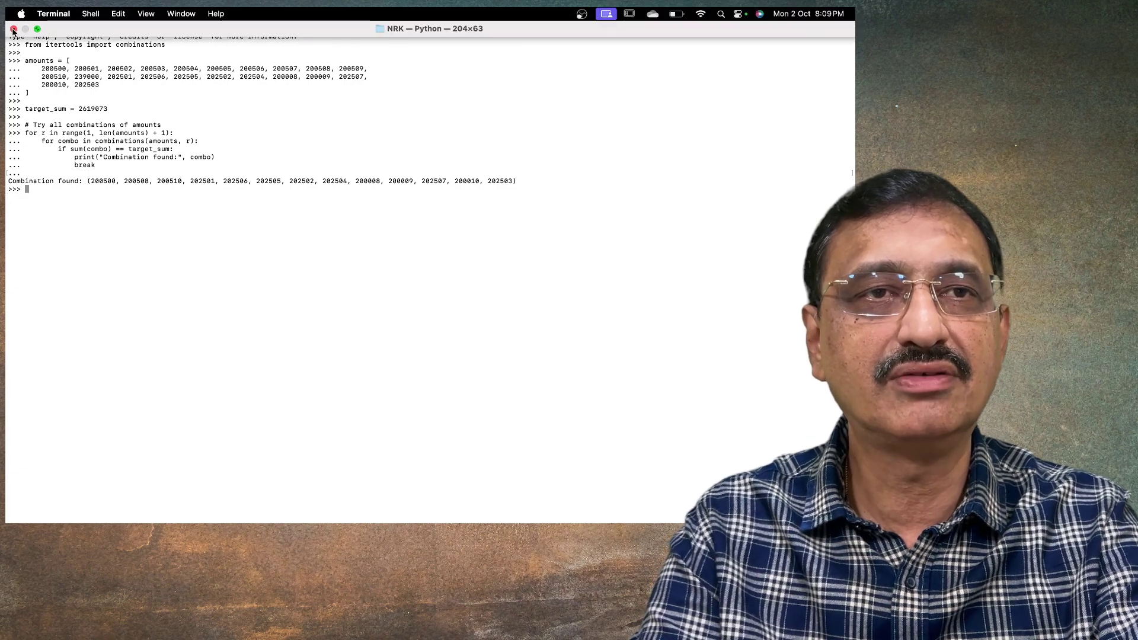
click(13, 29)
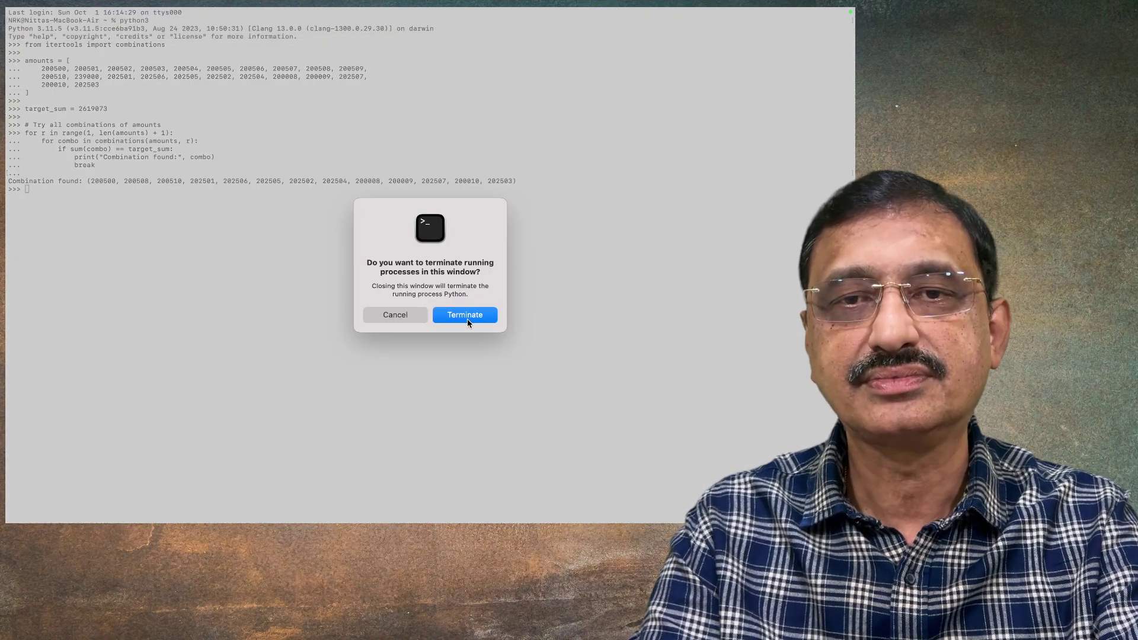
click(467, 319)
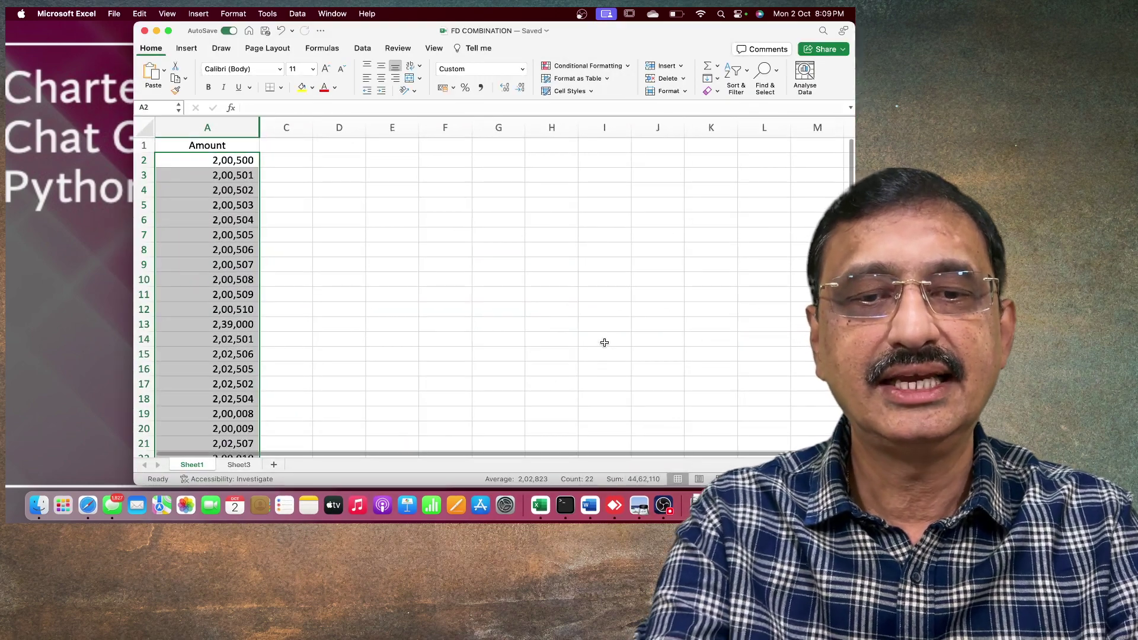
Step: Paste the found 2619073 combination into cell D6, with the workbook full screen
key(ctrl+super+f)
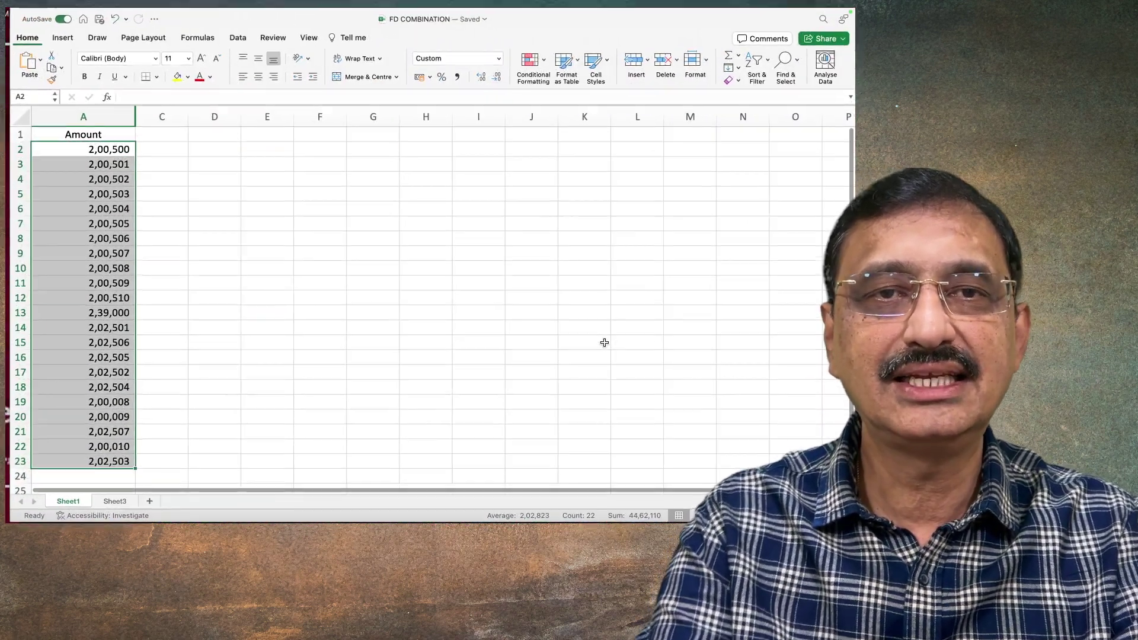
click(233, 209)
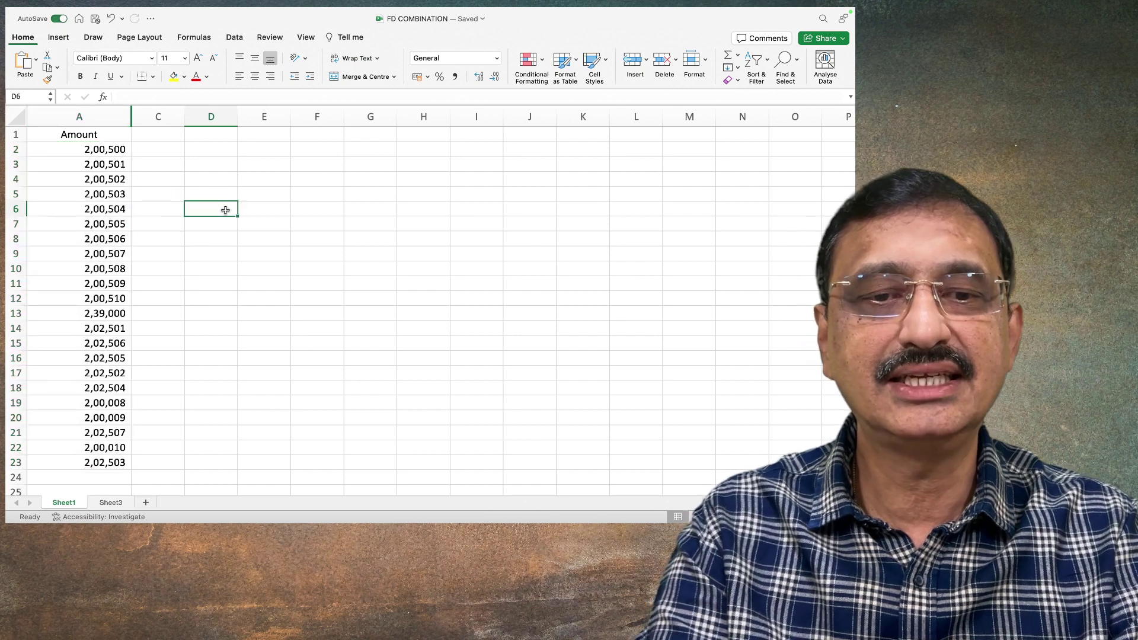
key(super+v)
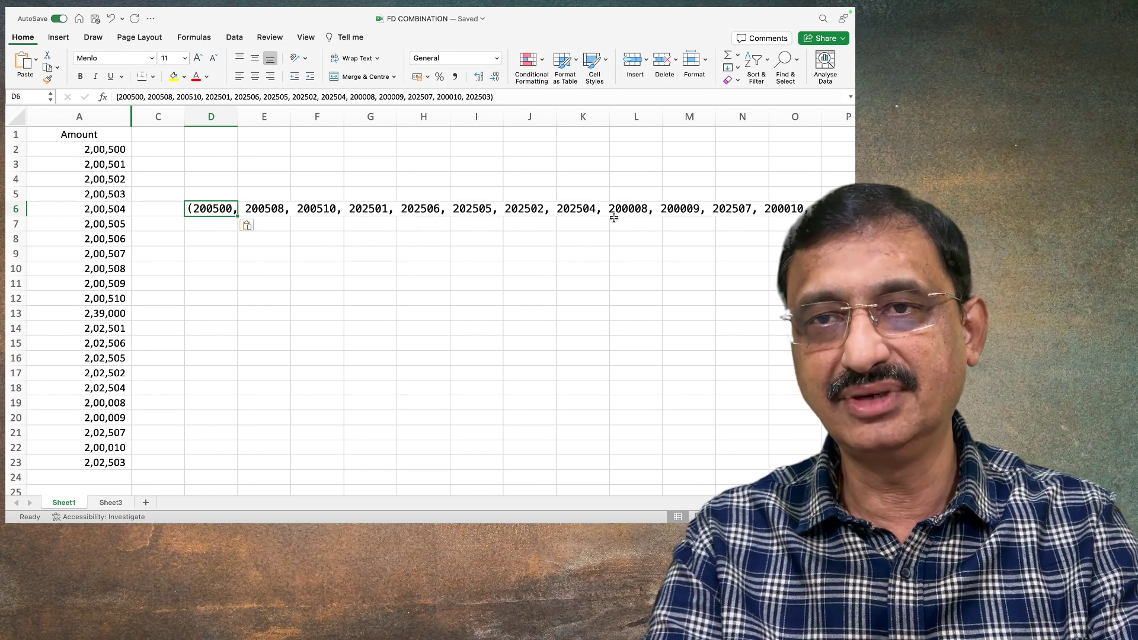
scroll(614, 218, right, 3)
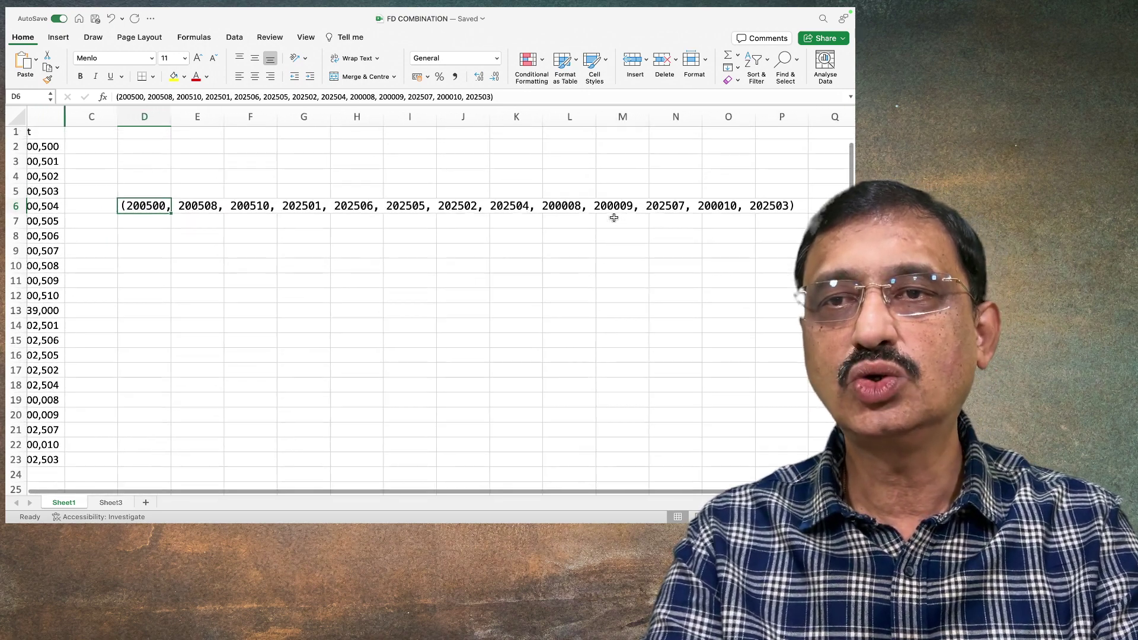
scroll(614, 218, left, 3)
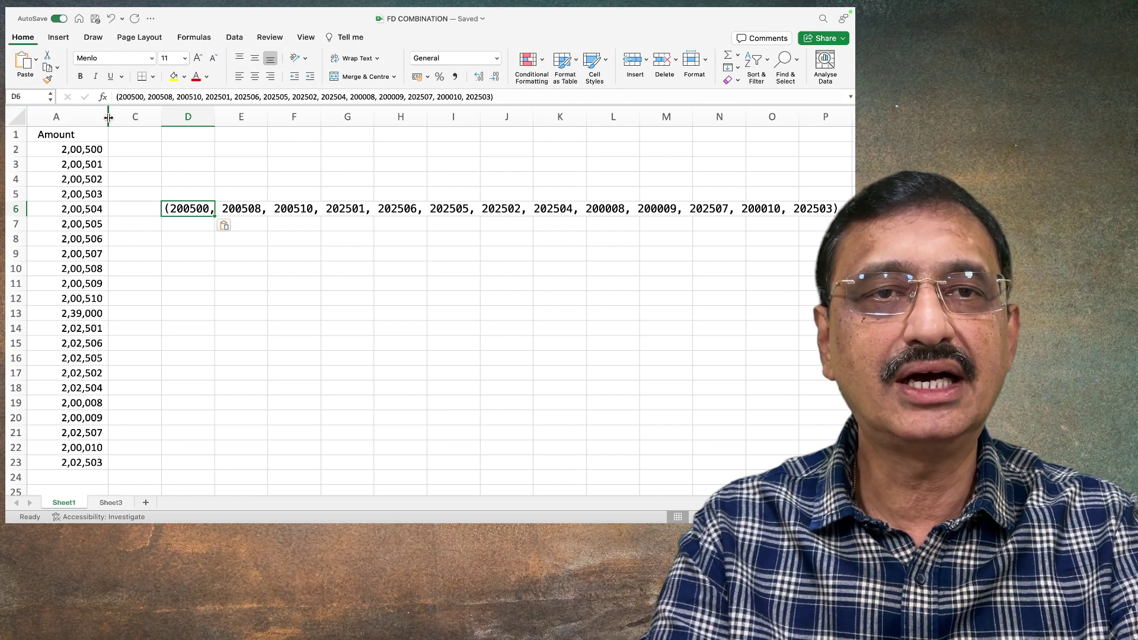
Step: Unhide mark column B and check the stars beside amounts such as 2,00,508 and 2,02,501
right_click(109, 117)
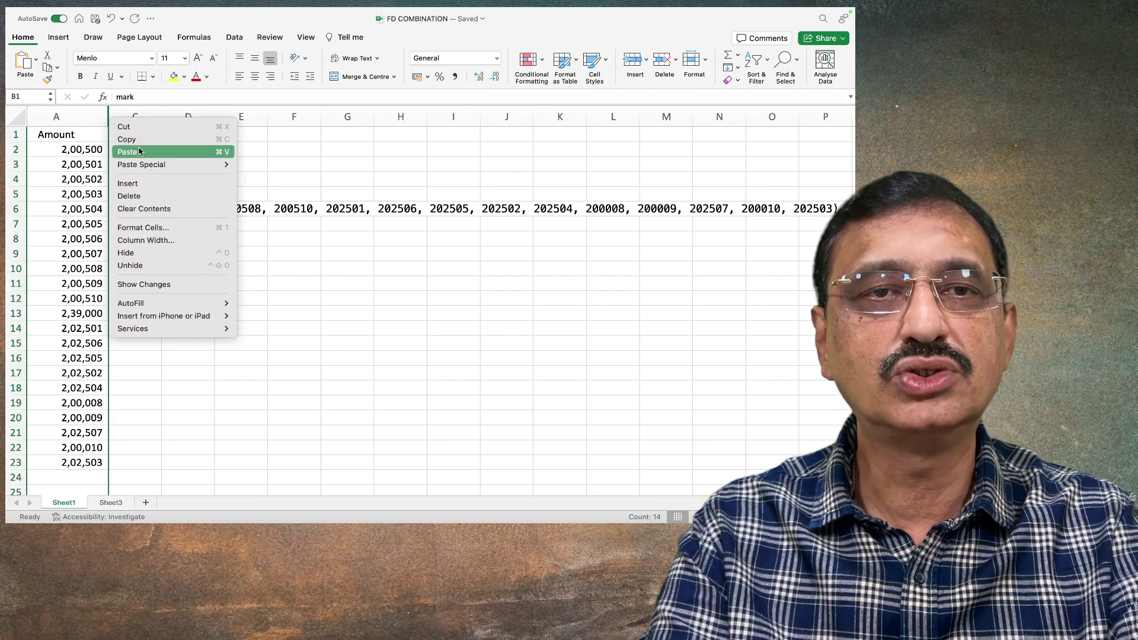
click(145, 264)
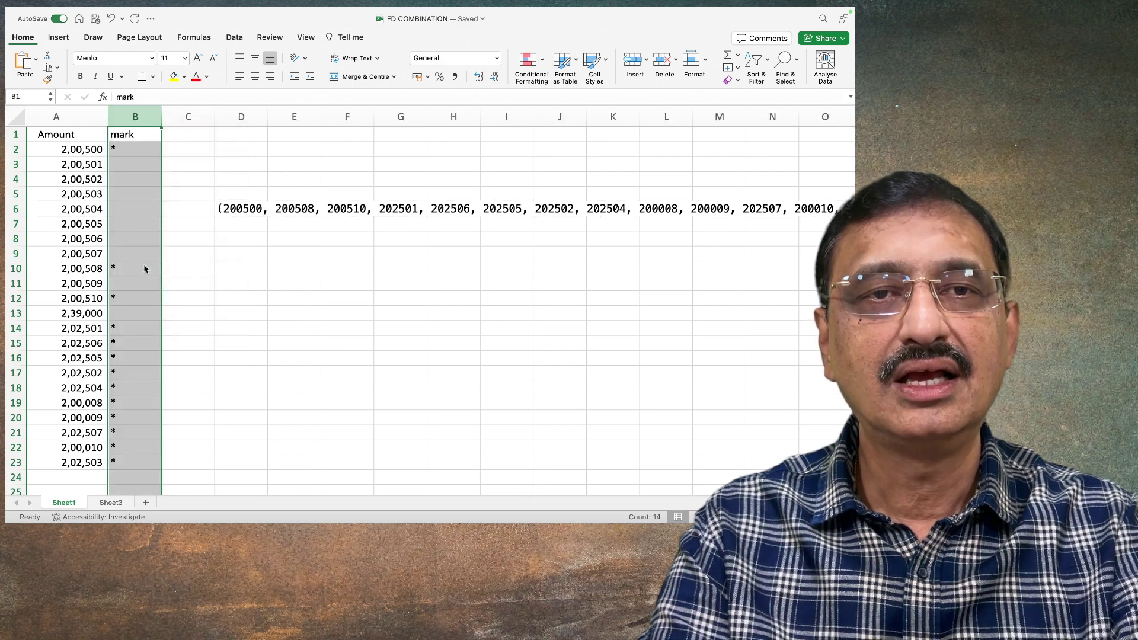
click(129, 151)
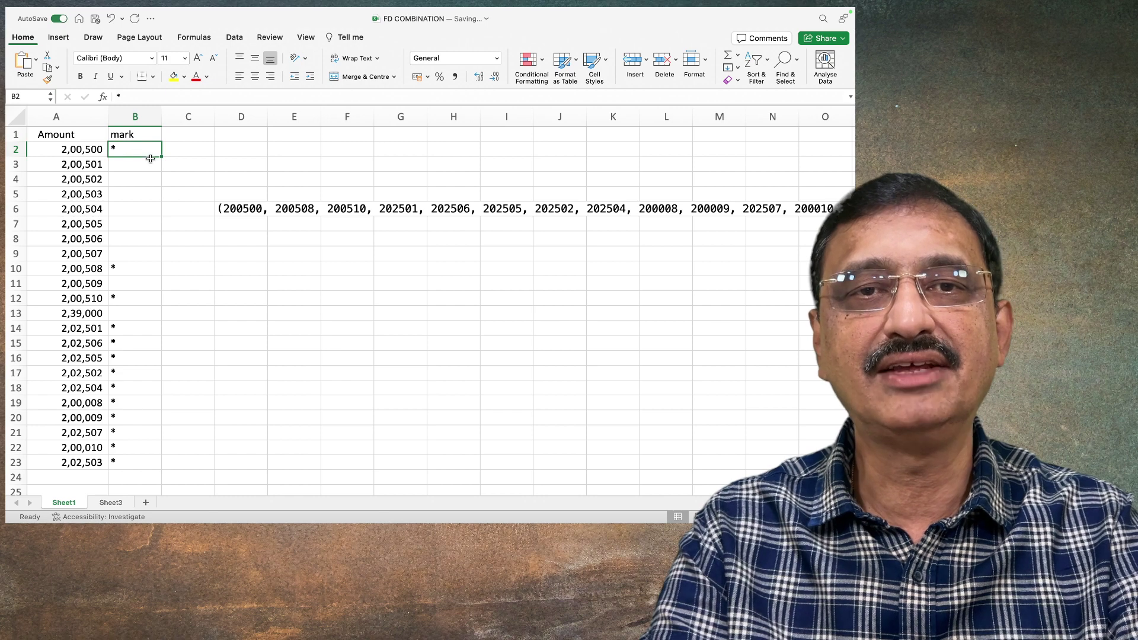
click(138, 272)
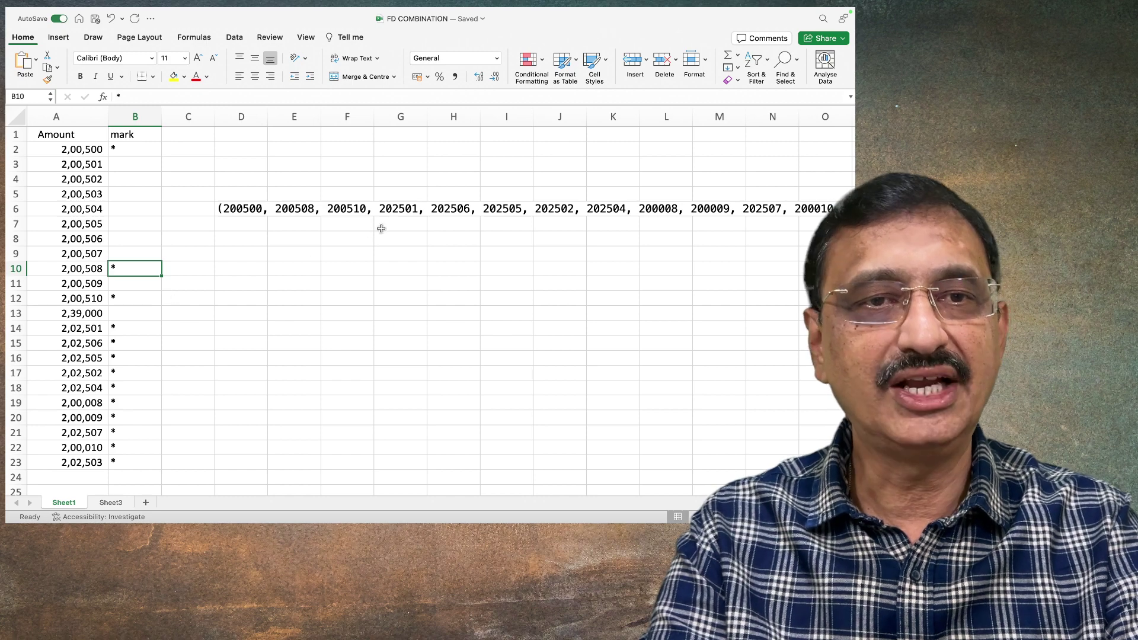
click(126, 329)
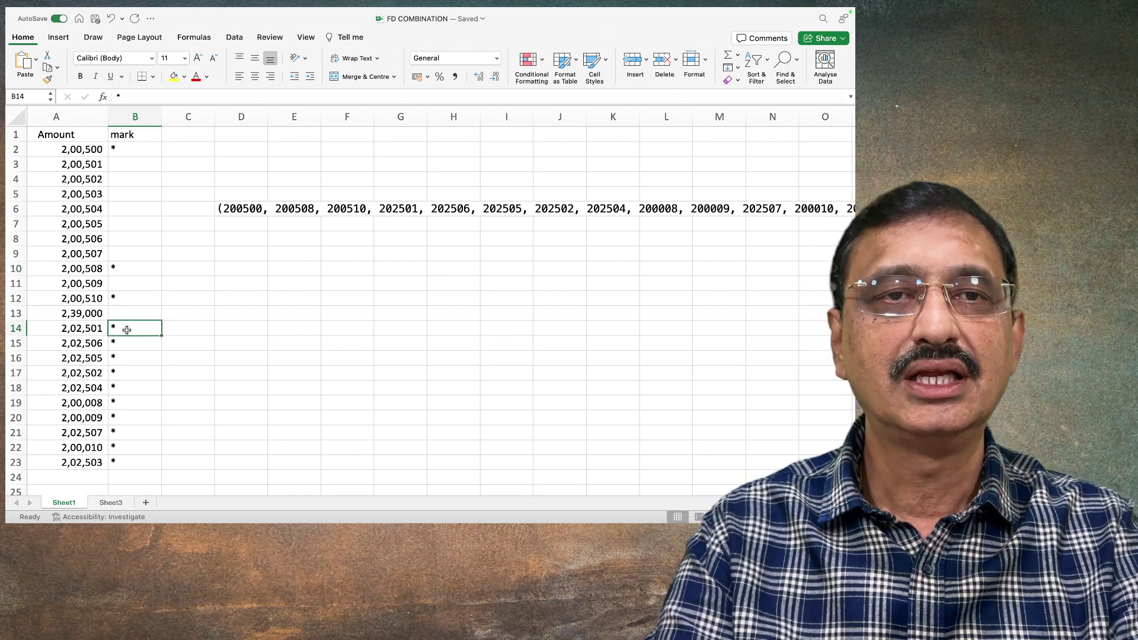
click(22, 117)
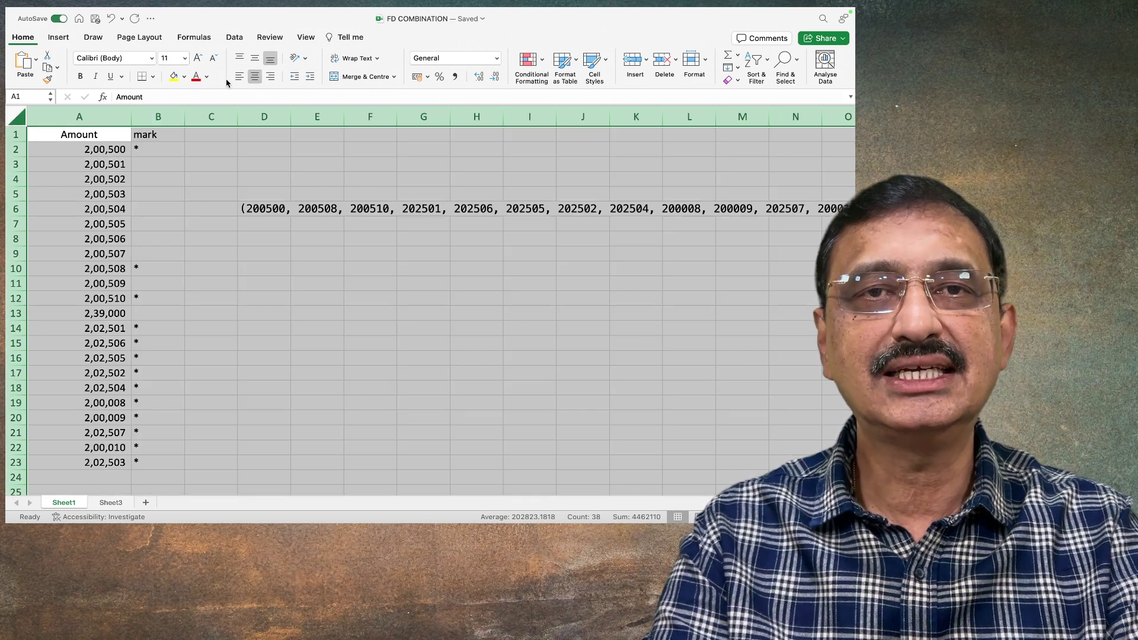
Step: Filter the mark column so only the '*' rows (the 13 starred amounts) remain visible
click(241, 38)
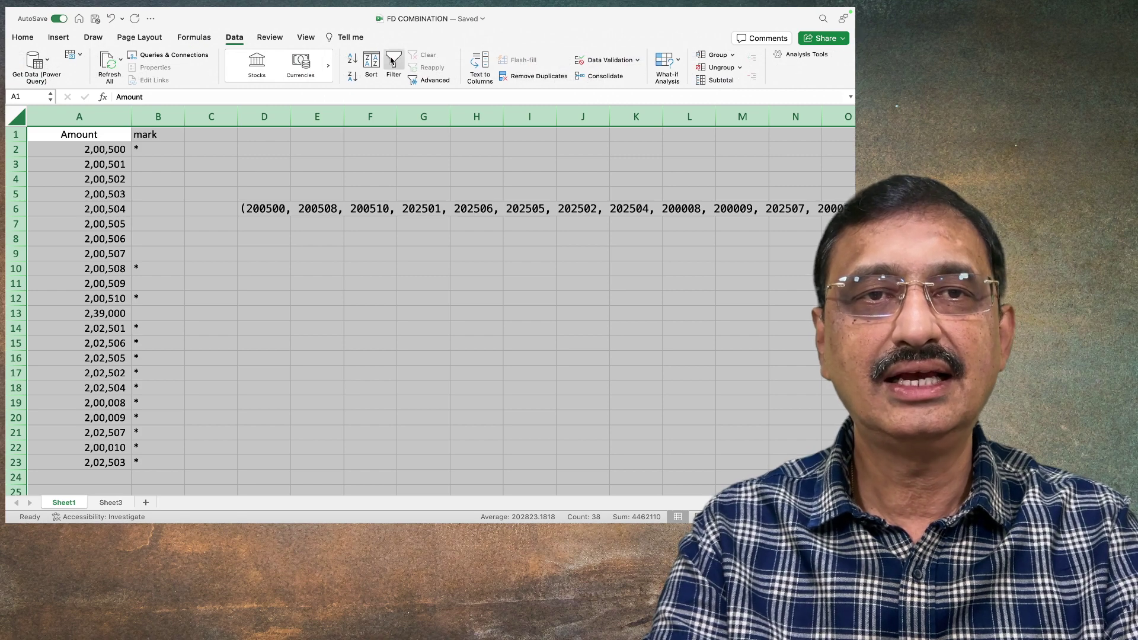
click(392, 61)
click(134, 179)
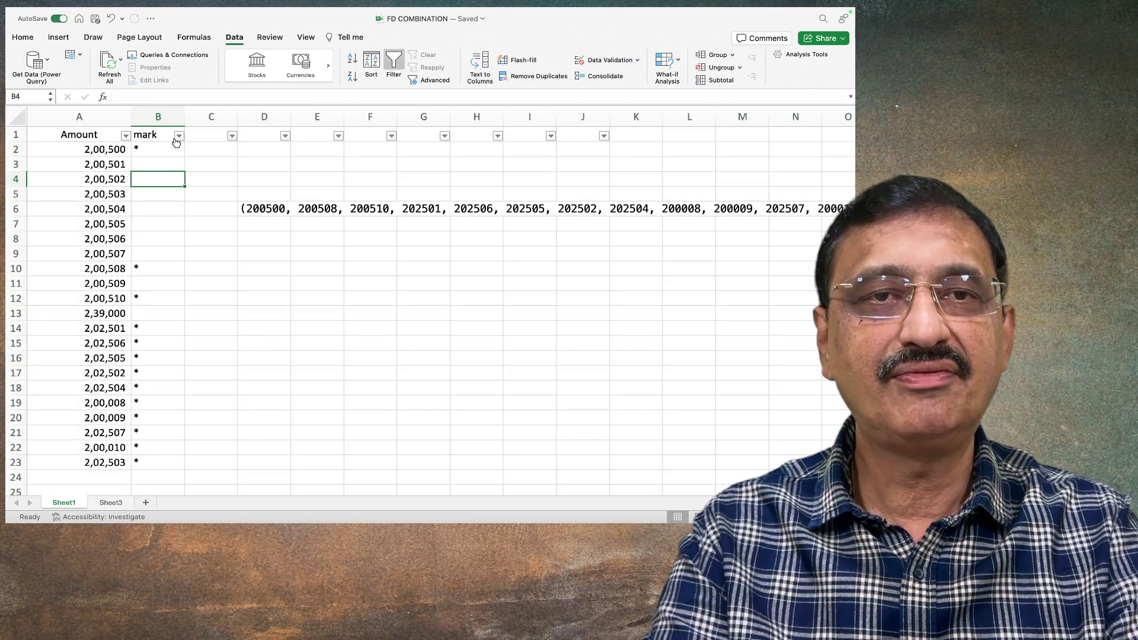
click(179, 136)
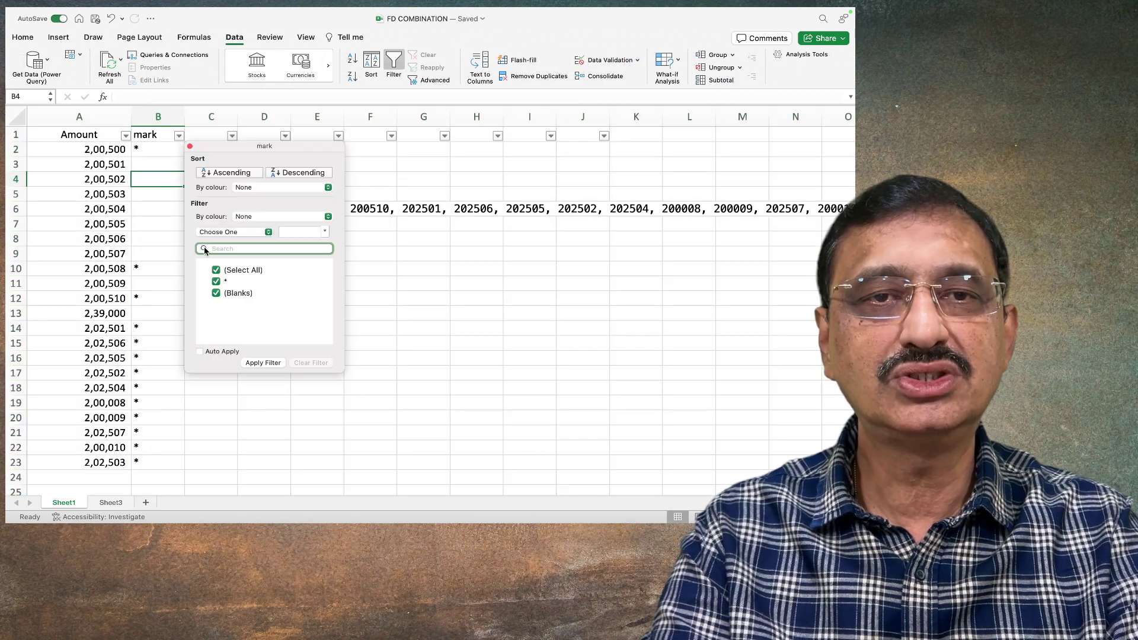
click(234, 272)
click(219, 283)
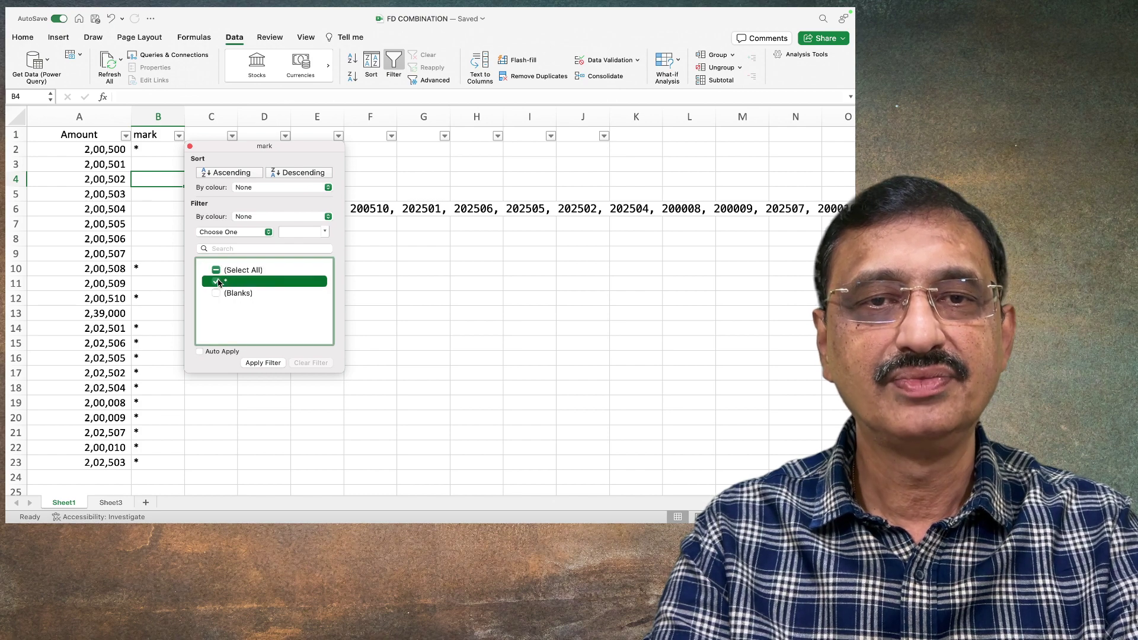
click(272, 365)
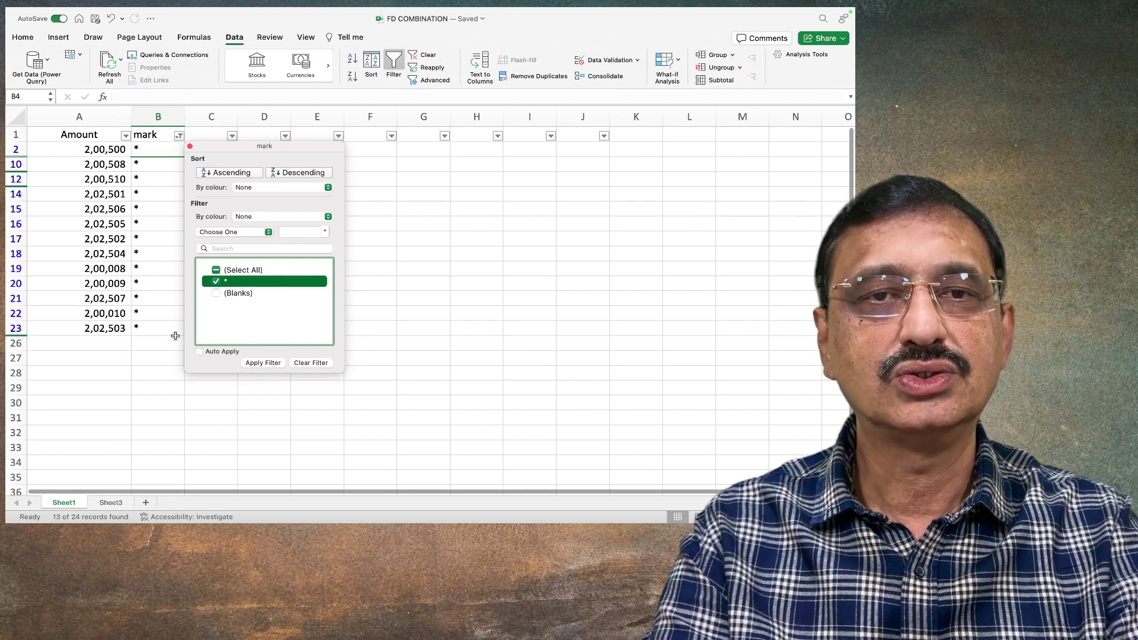
click(125, 363)
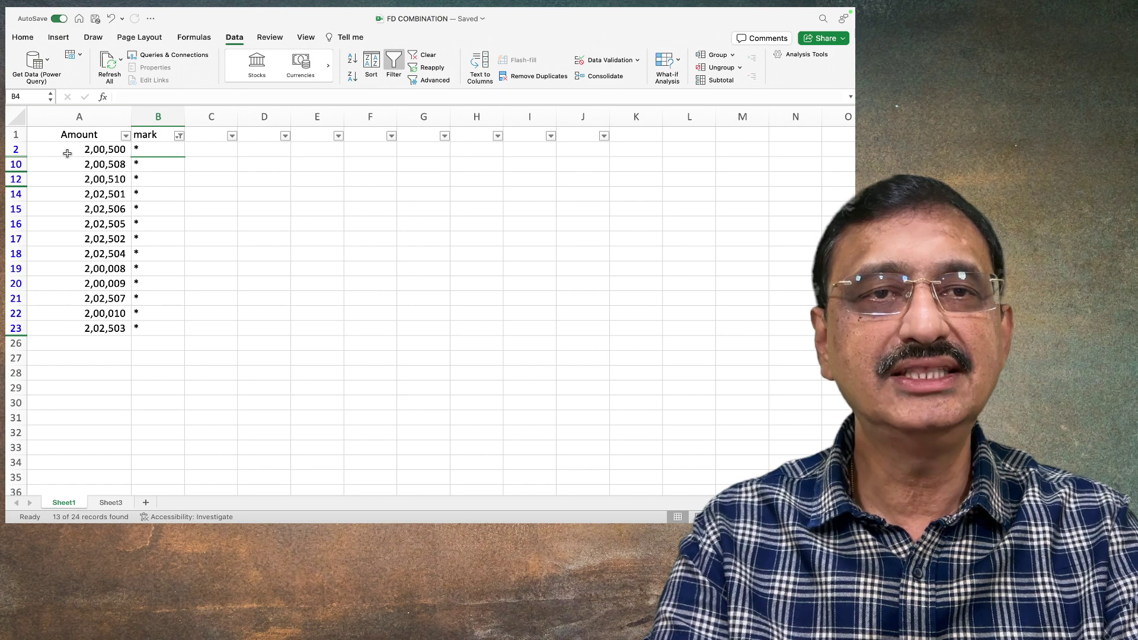
Step: Copy the 13 visible amounts from A2 down to the last filtered row
click(93, 150)
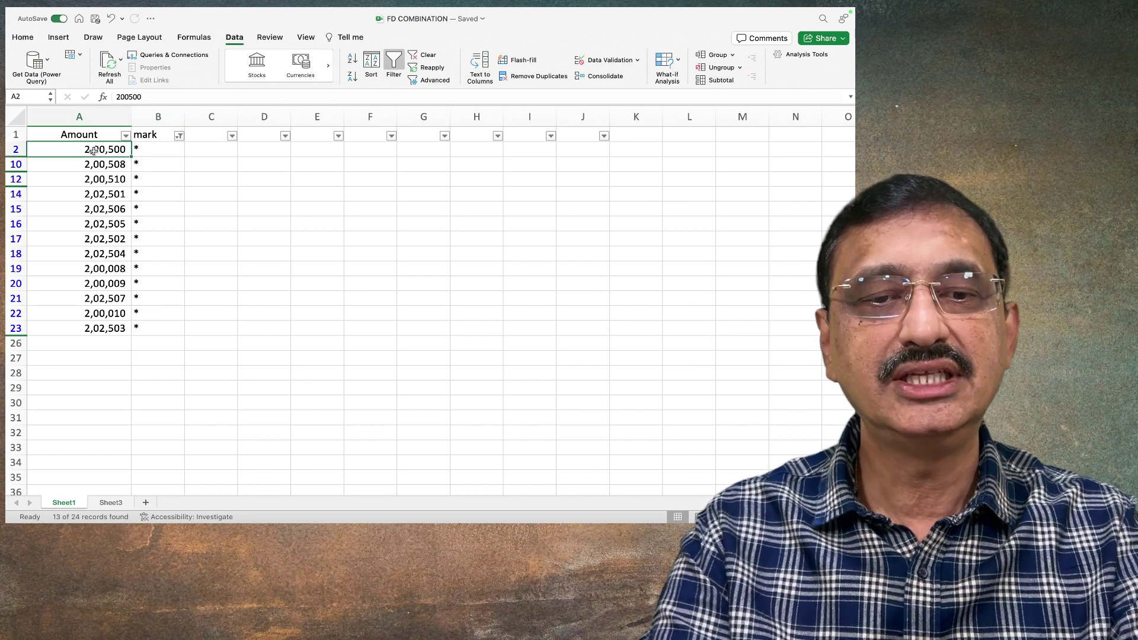
key(ctrl+shift+Down)
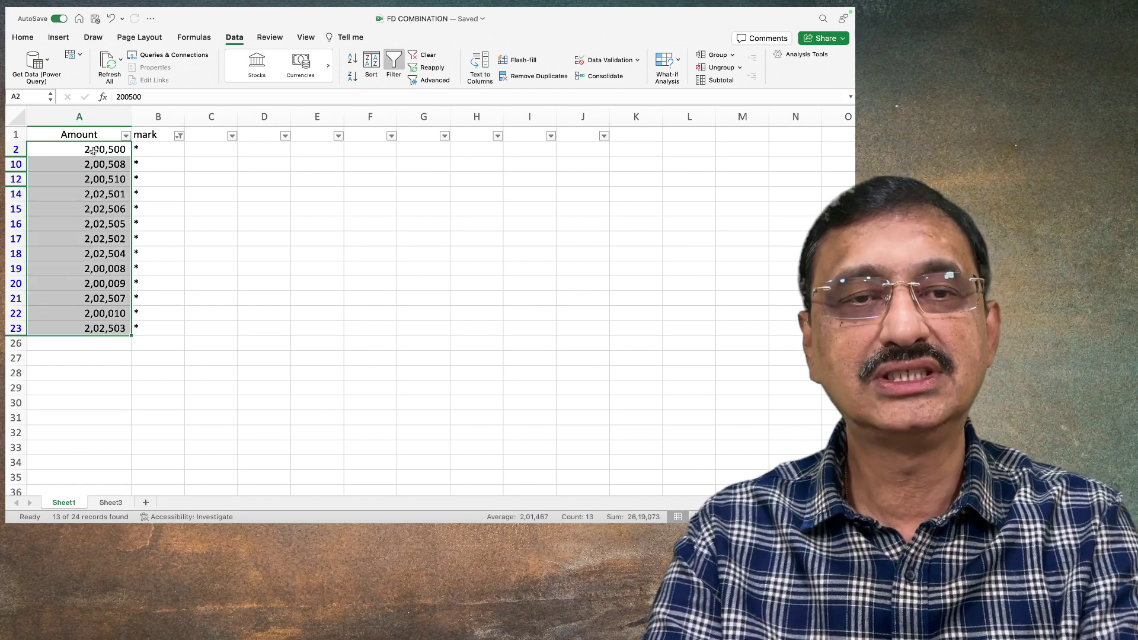
key(super+c)
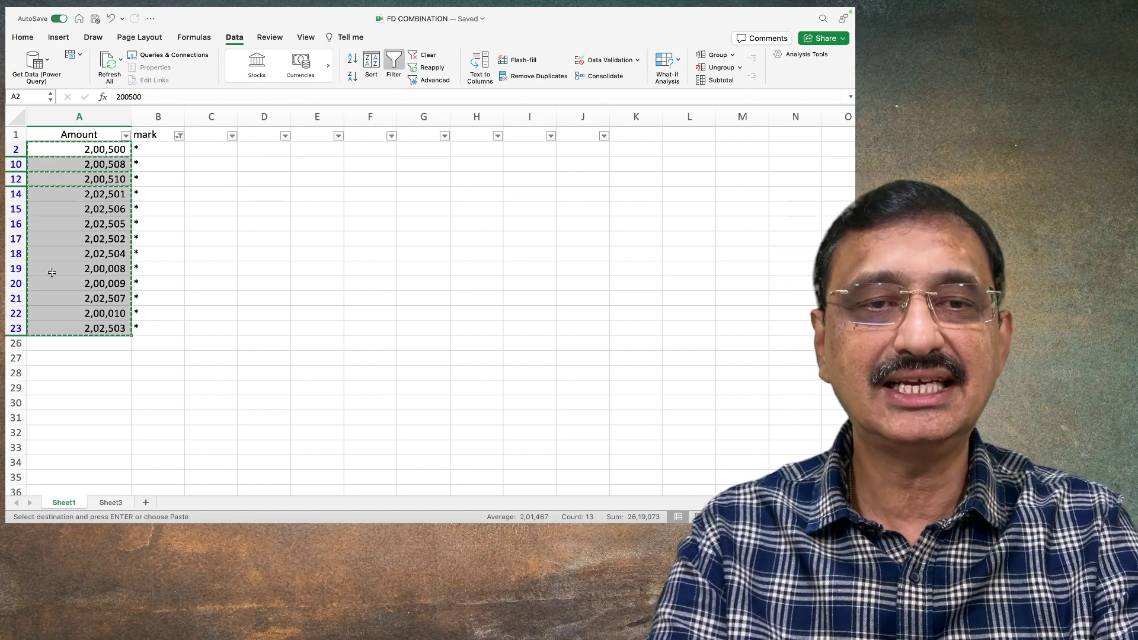
Step: Paste the 13 amounts into Sheet3 column A and AutoSum them to 26,19,073 in A14
click(118, 503)
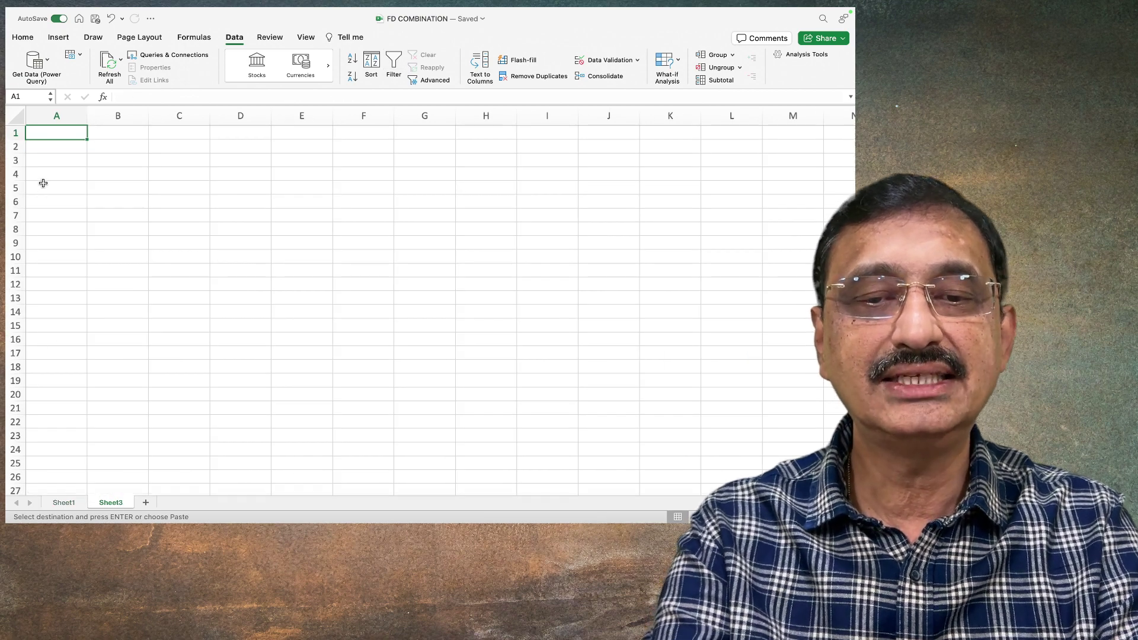
key(super+v)
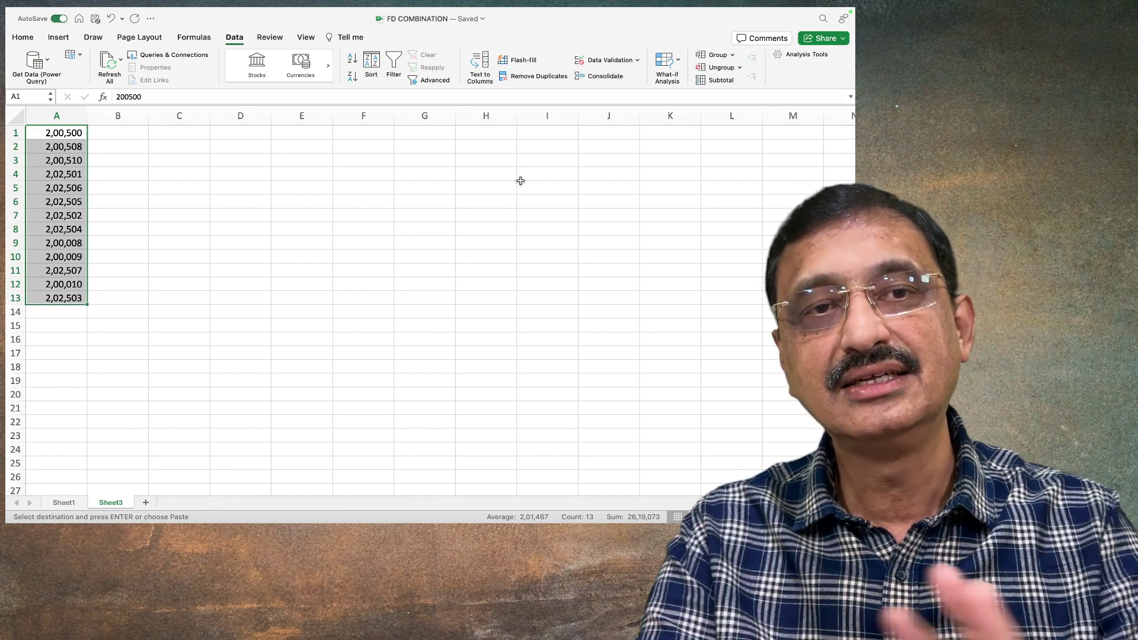
click(23, 37)
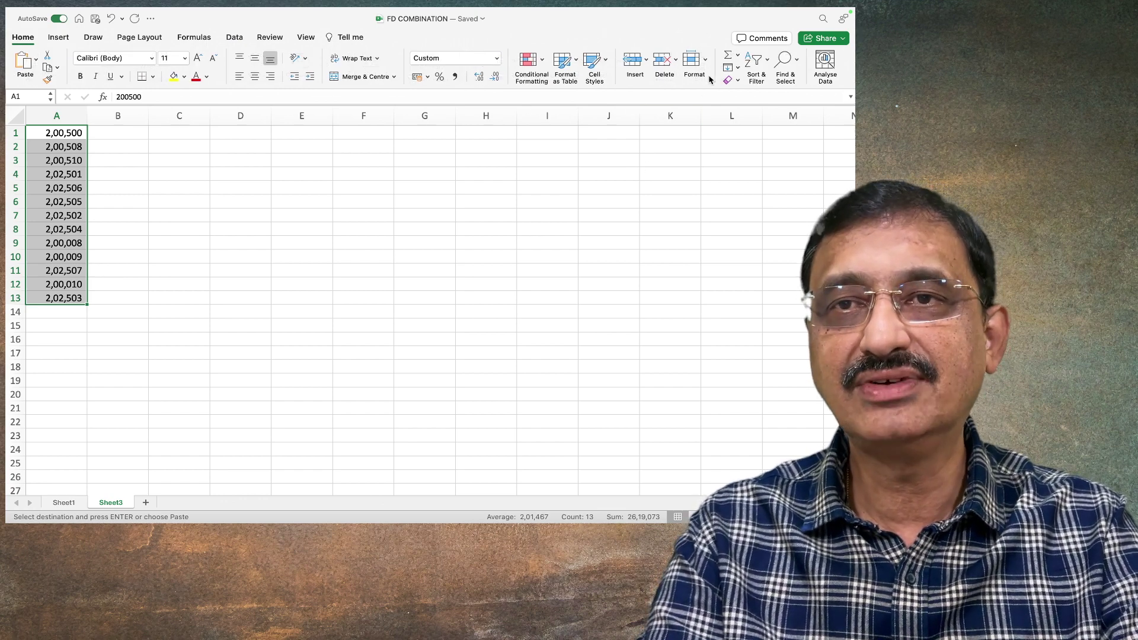
click(728, 56)
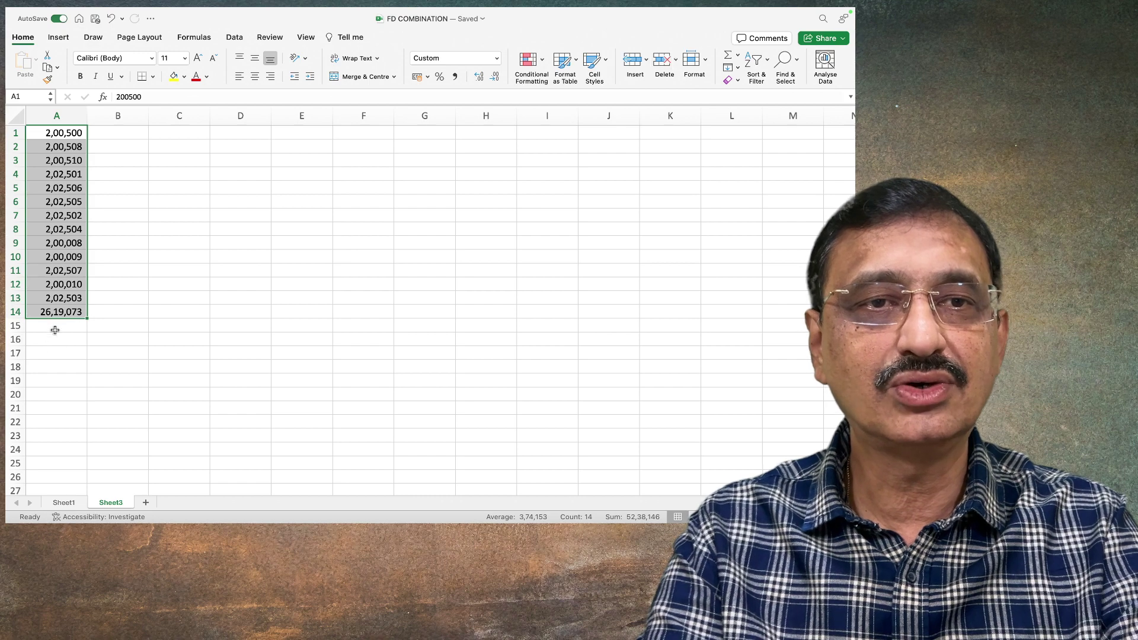
click(61, 312)
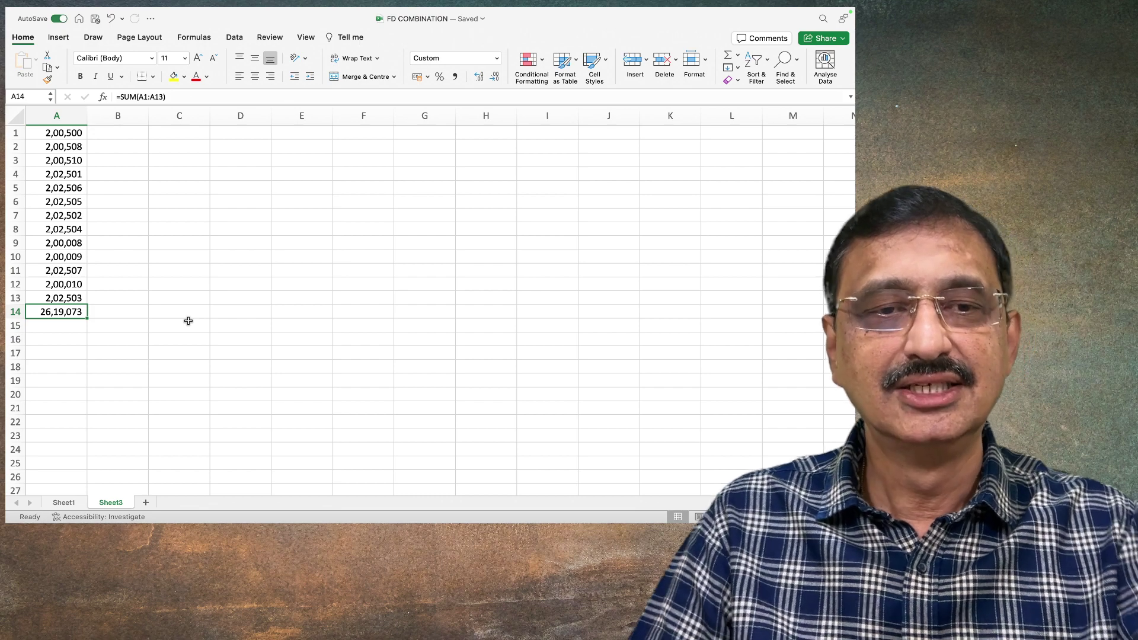
key(ctrl+super+f)
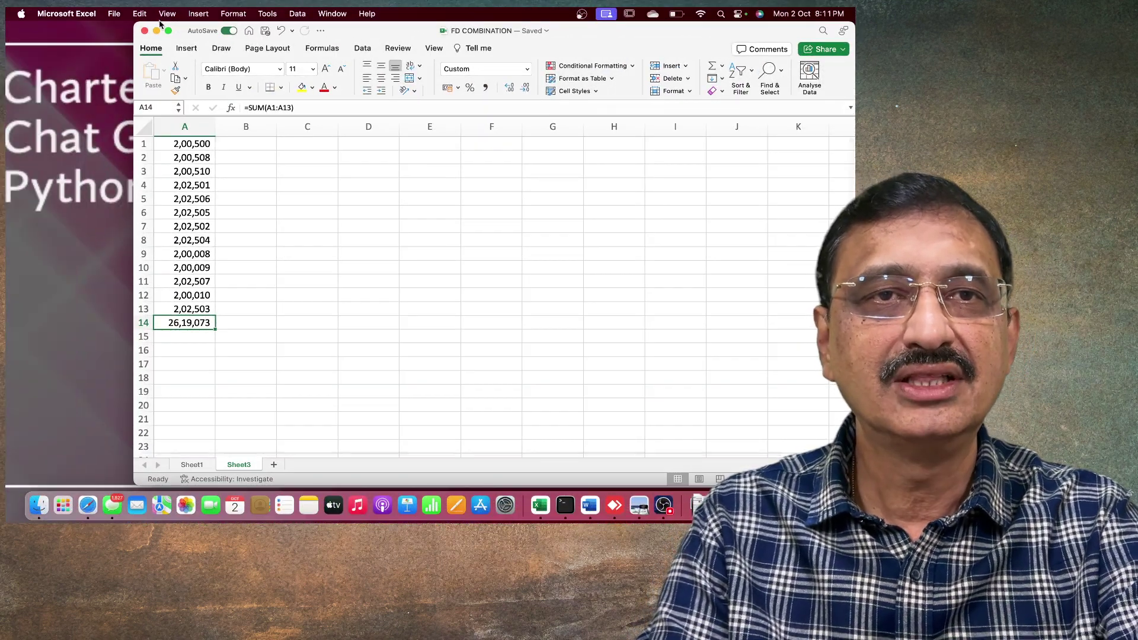
Step: Minimize the Excel window to reveal the 'Chartered Accountant Chat GPT & Python' title slide
click(156, 30)
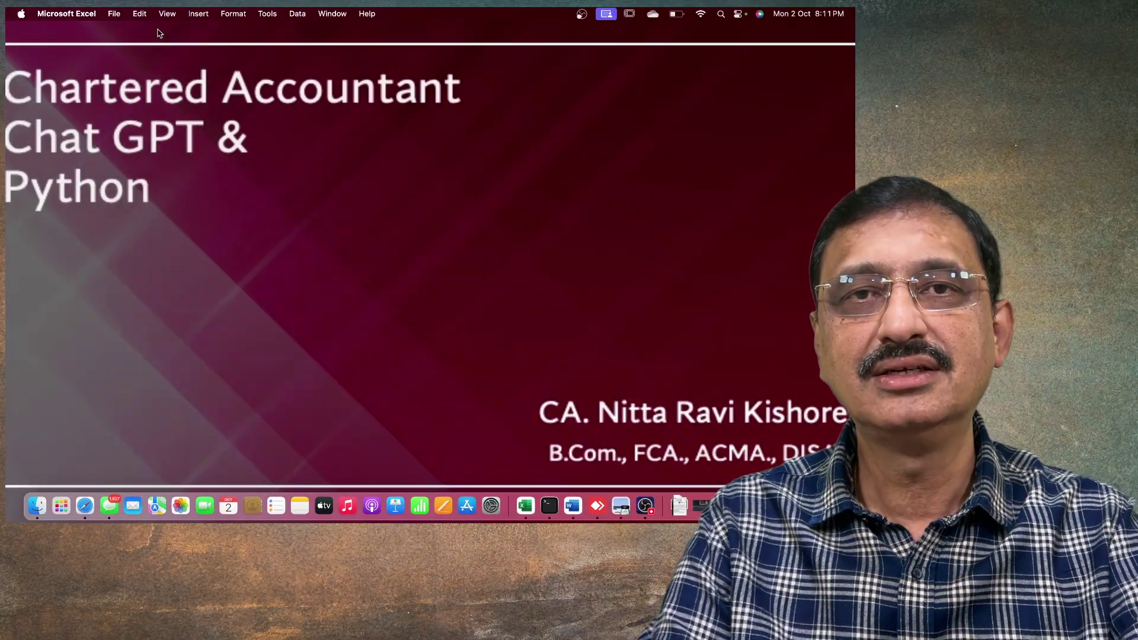